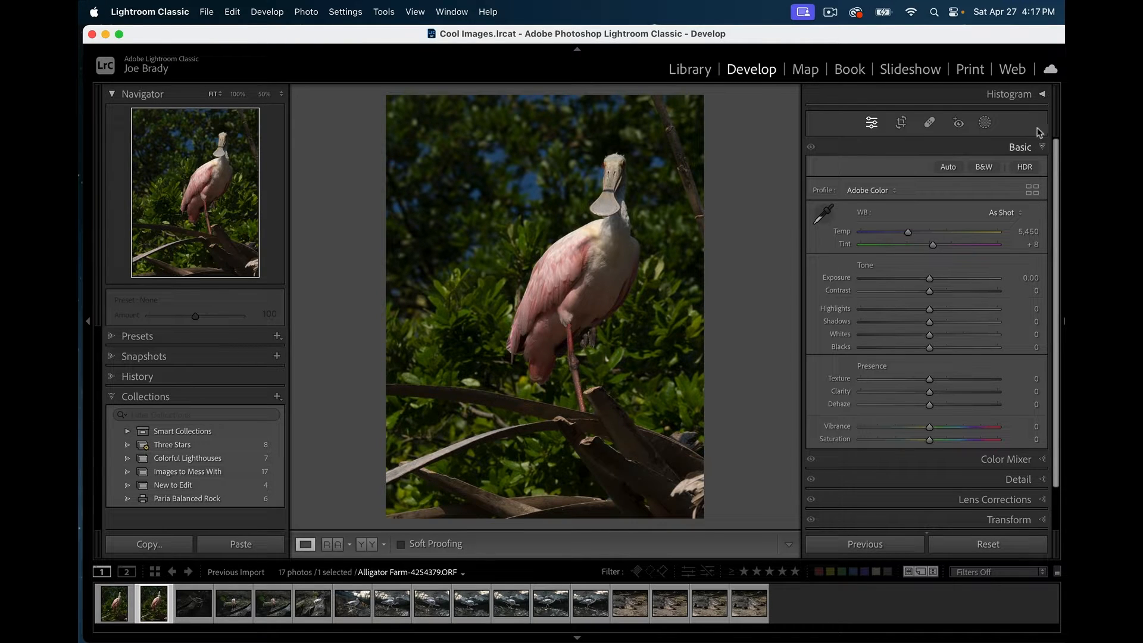
- Show the histogram for the spoonbill photo, checking the bird's neck at 100% before returning to Fit
{"action": "left_click", "coordinate": [1043, 94]}
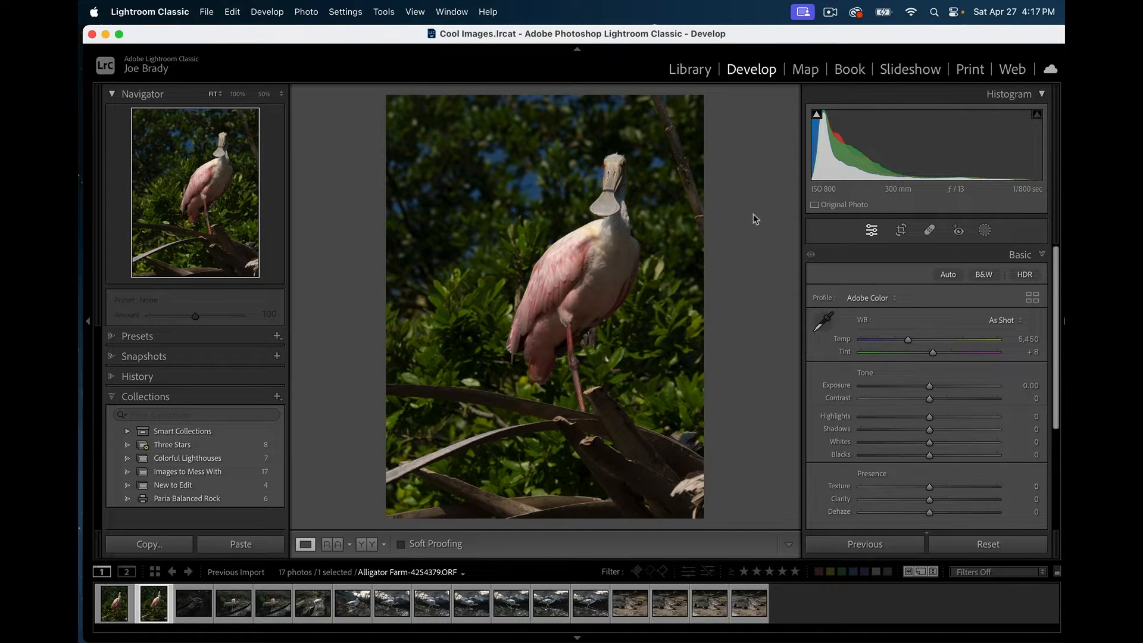
{"action": "left_click", "coordinate": [599, 230]}
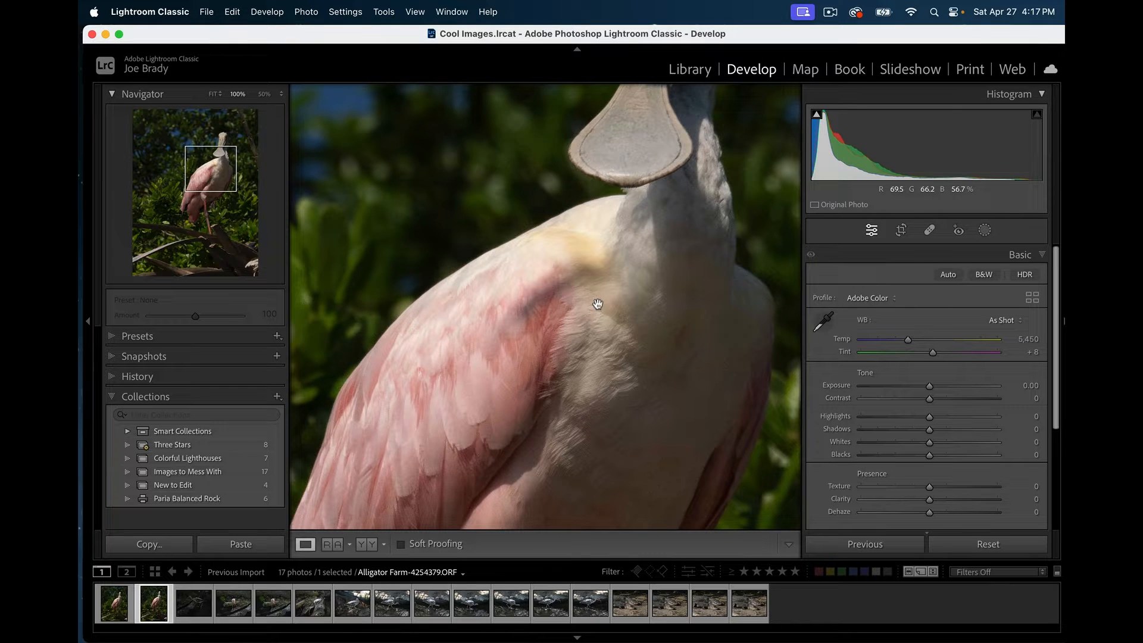
{"action": "left_click", "coordinate": [605, 211]}
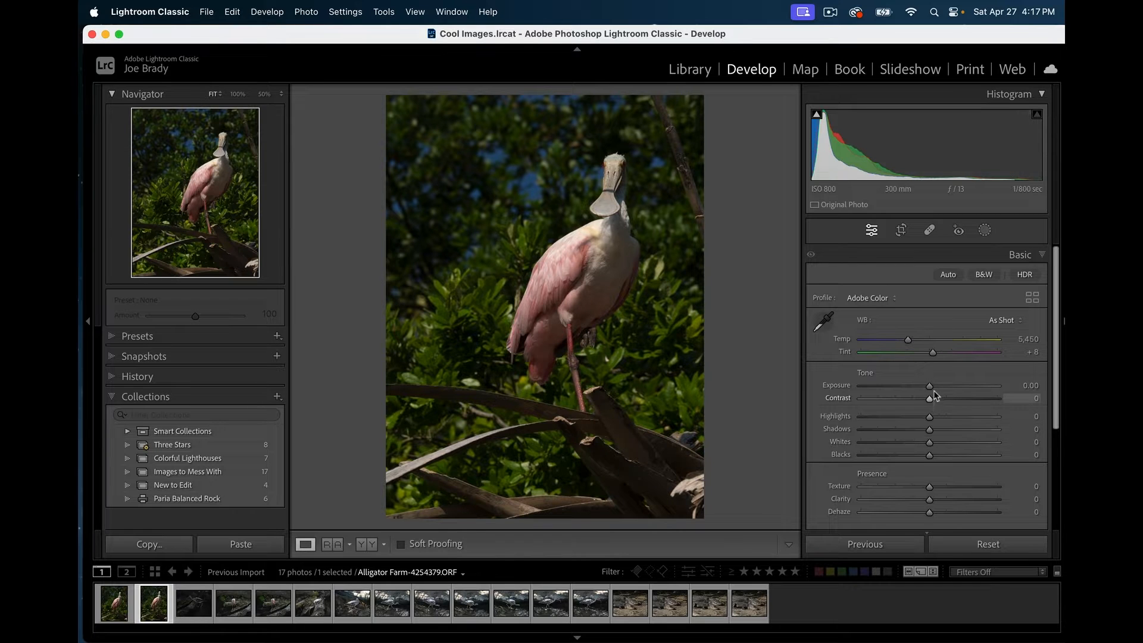
- Set Shadows +100, Highlights −100 and Exposure +1.50, checking the spoonbill's head at 100%
{"action": "left_click", "coordinate": [1000, 429]}
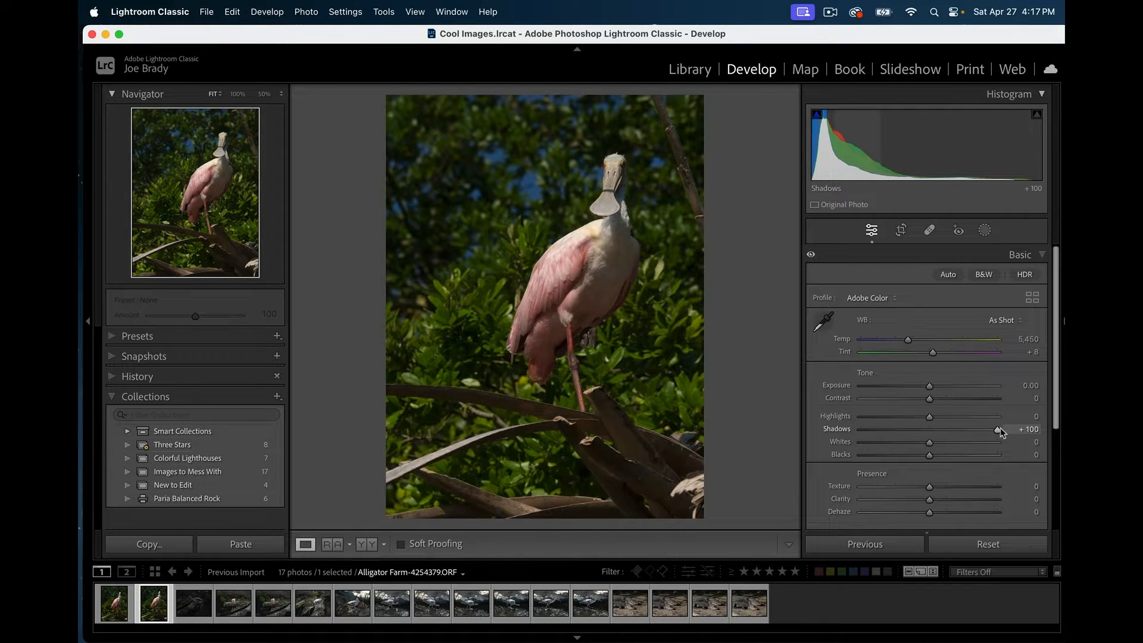
{"action": "left_click", "coordinate": [859, 416]}
{"action": "left_click_drag", "start_coordinate": [928, 387], "coordinate": [951, 386]}
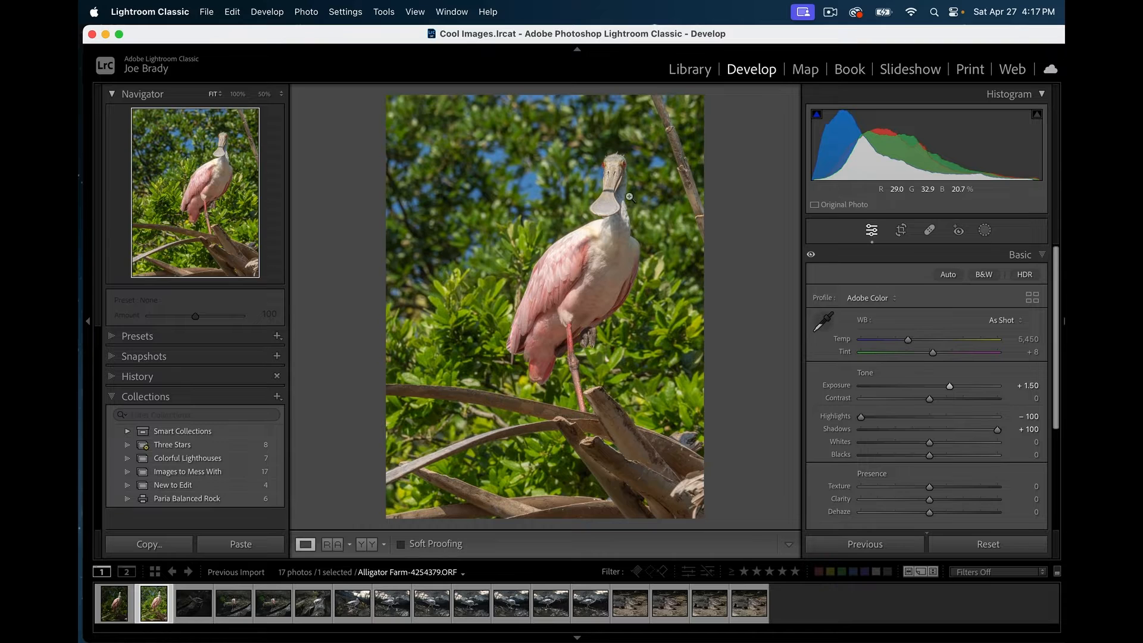
{"action": "left_click", "coordinate": [616, 178]}
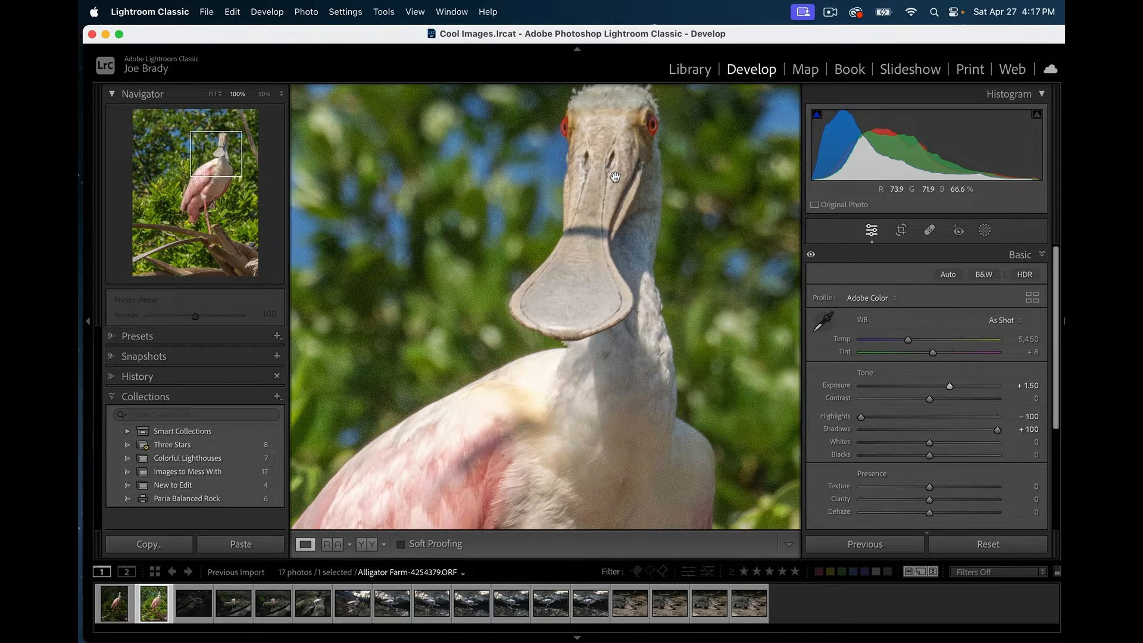
{"action": "left_click", "coordinate": [615, 177]}
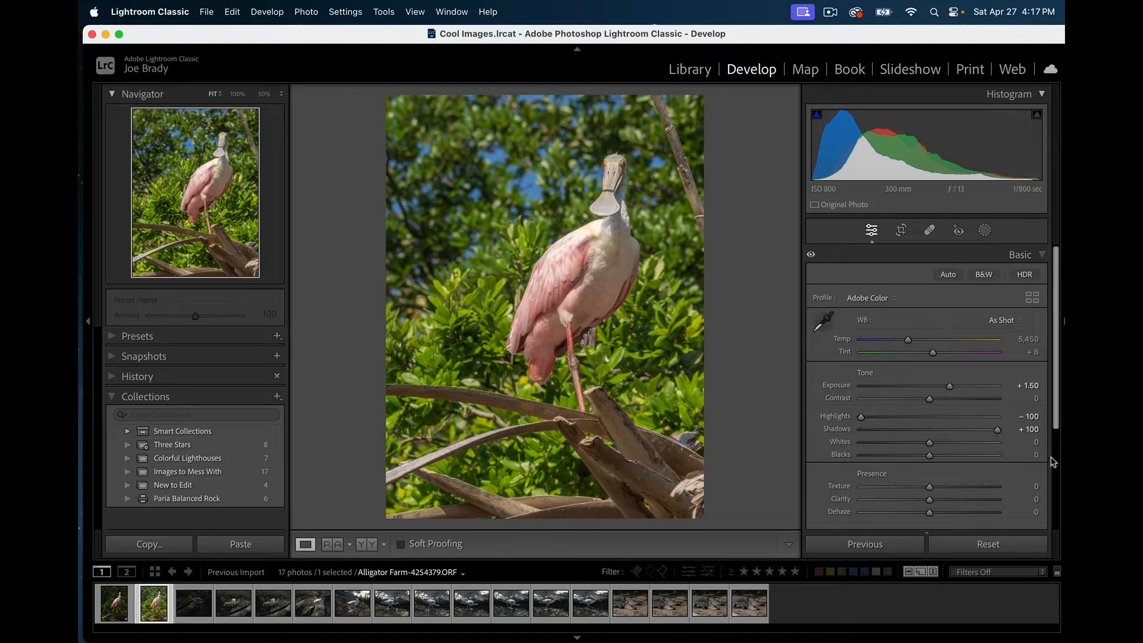
{"action": "scroll", "coordinate": [1051, 462], "scroll_direction": "down", "scroll_amount": 5}
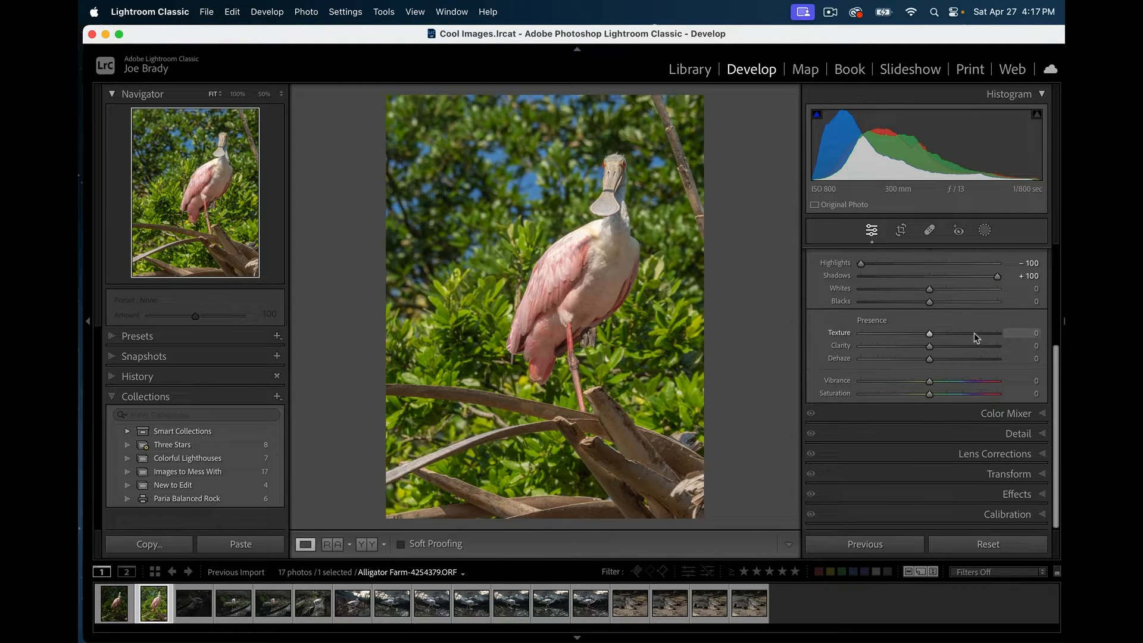
- Launch AI Denoise from the Detail panel and compare the Amount 50 enhanced preview with the original
{"action": "left_click", "coordinate": [1014, 435]}
{"action": "scroll", "coordinate": [957, 452], "scroll_direction": "down", "scroll_amount": 3}
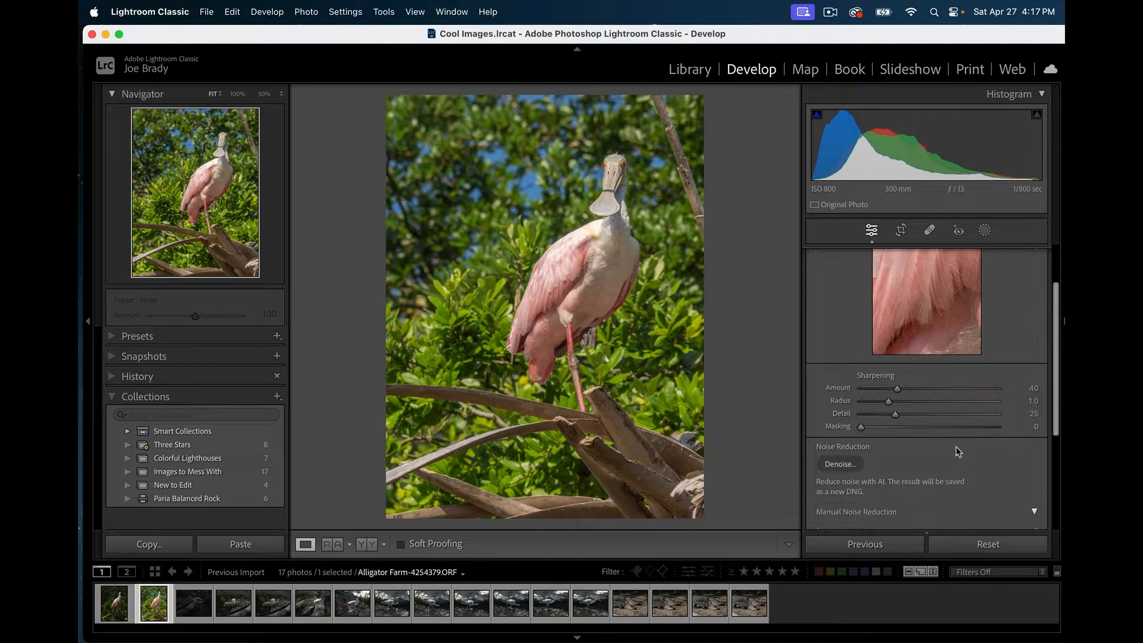
{"action": "scroll", "coordinate": [957, 452], "scroll_direction": "down", "scroll_amount": 2}
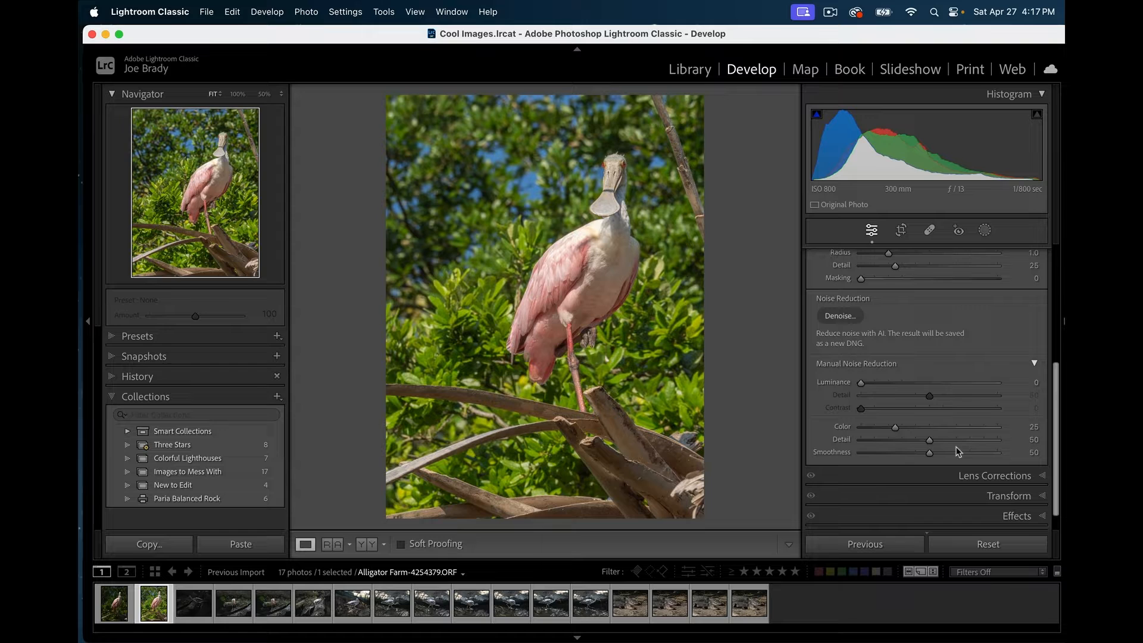
{"action": "left_click", "coordinate": [846, 317]}
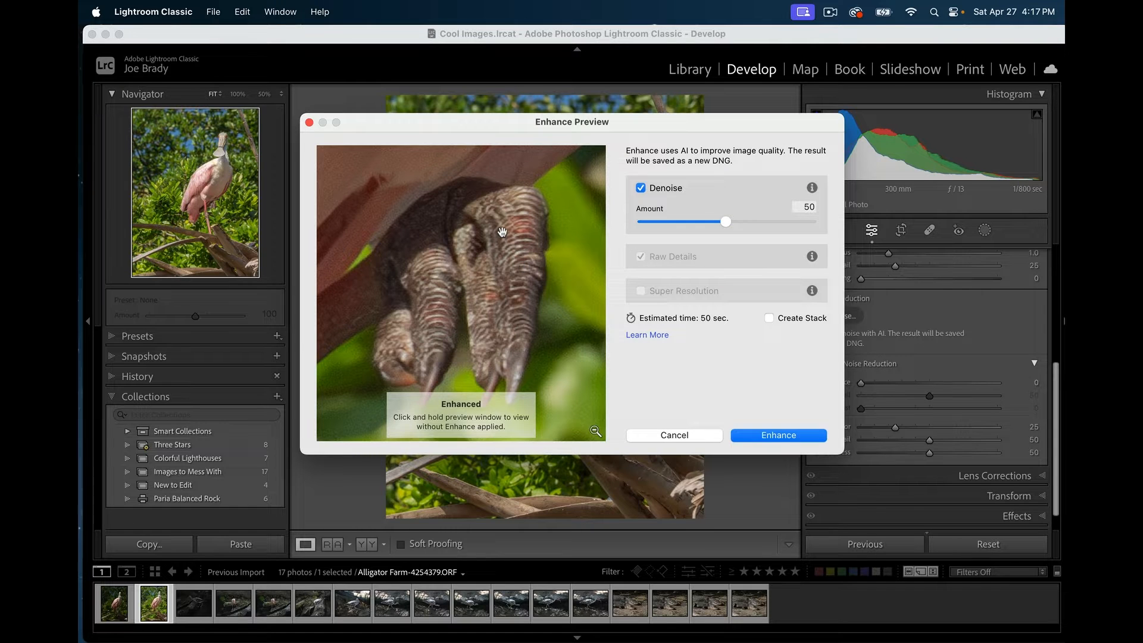
{"action": "left_click_drag", "start_coordinate": [495, 204], "coordinate": [491, 419]}
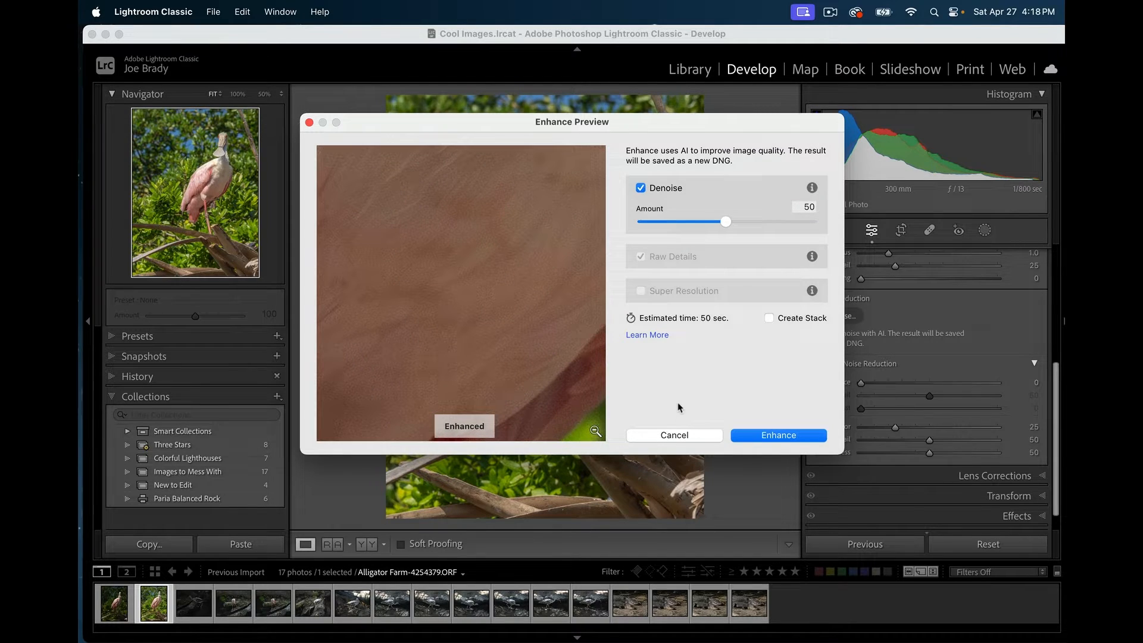
- Apply Denoise to create Alligator Farm-4254379-Enhanced-NR.dng
{"action": "left_click", "coordinate": [775, 437]}
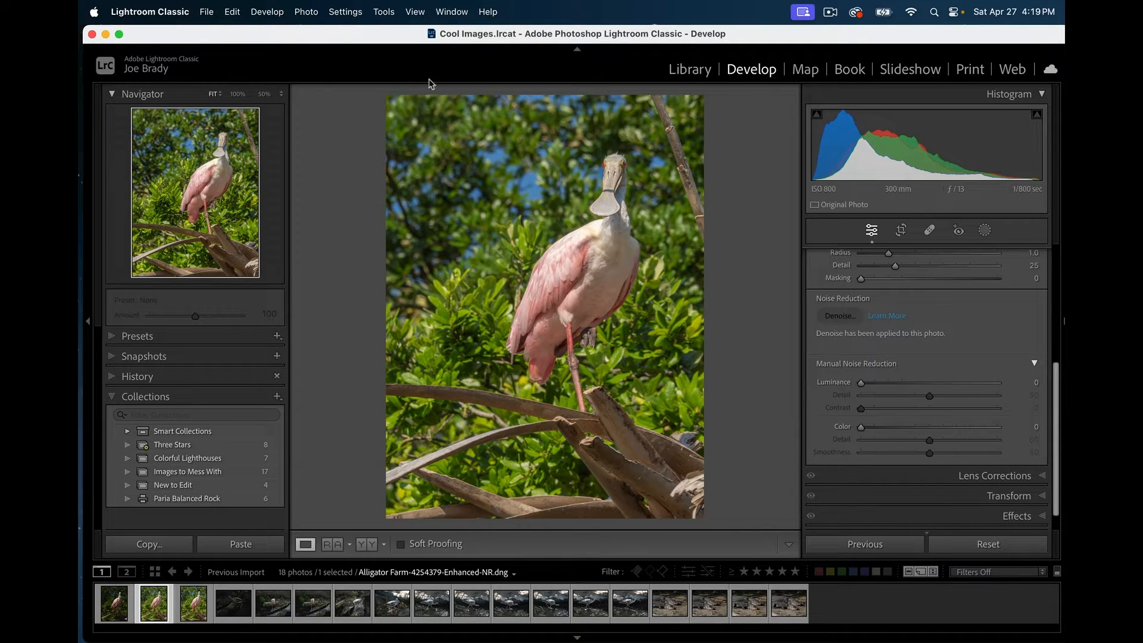
- In Finder, open the Locations folder and collapse the Moab January 2024 folder
{"action": "key", "text": "super+Tab"}
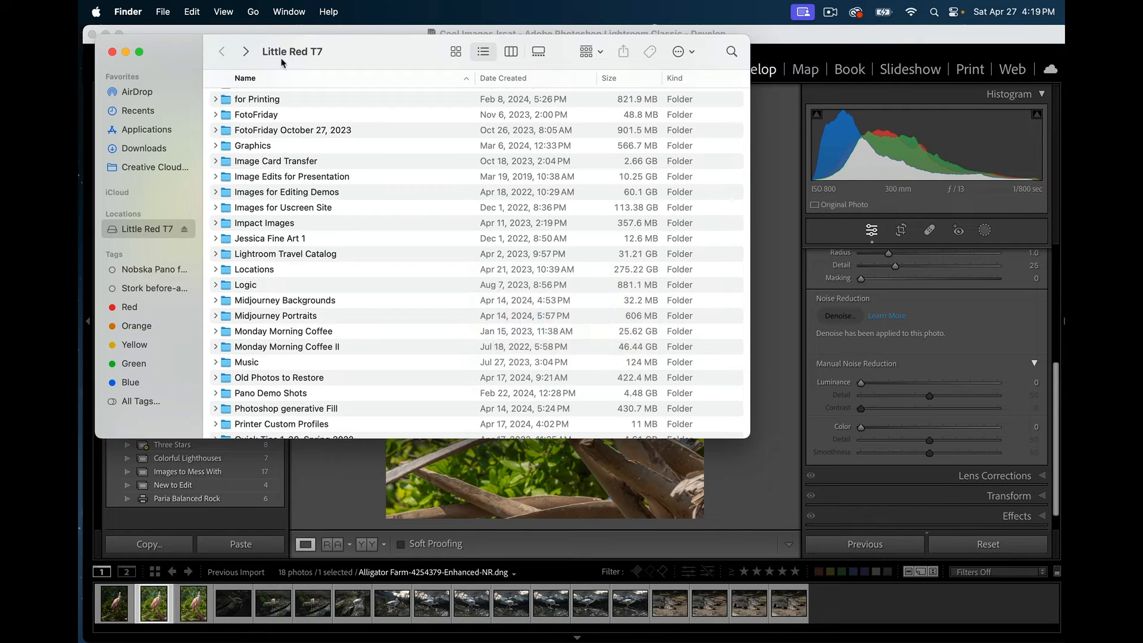
{"action": "double_click", "coordinate": [228, 273]}
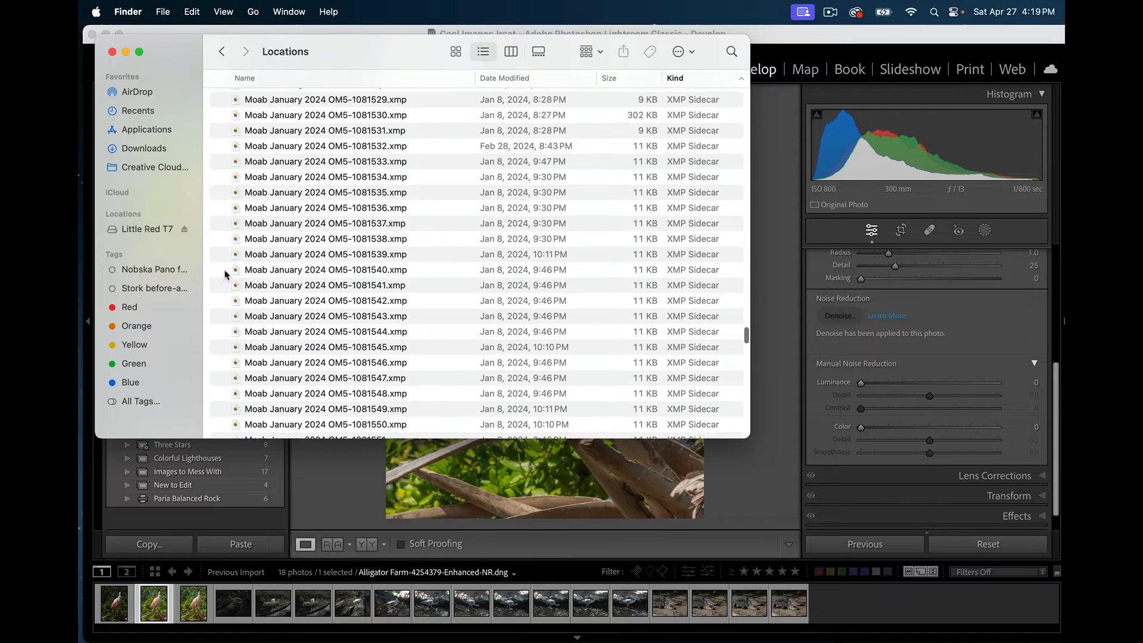
{"action": "scroll", "coordinate": [325, 189], "scroll_direction": "up", "scroll_amount": 10}
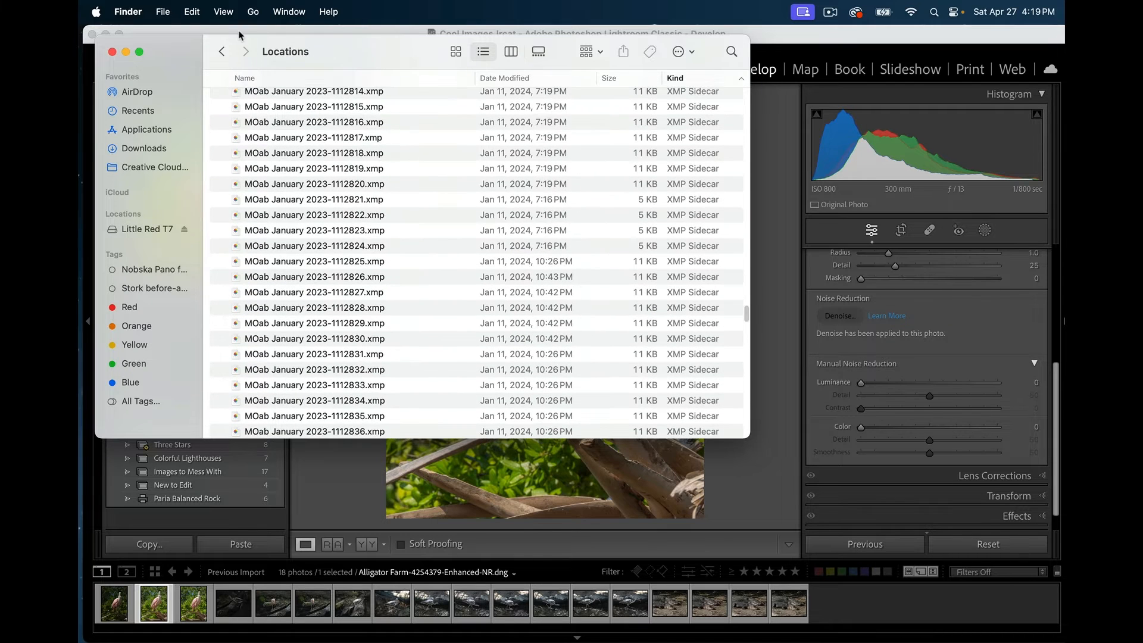
{"action": "scroll", "coordinate": [630, 274], "scroll_direction": "up", "scroll_amount": 15}
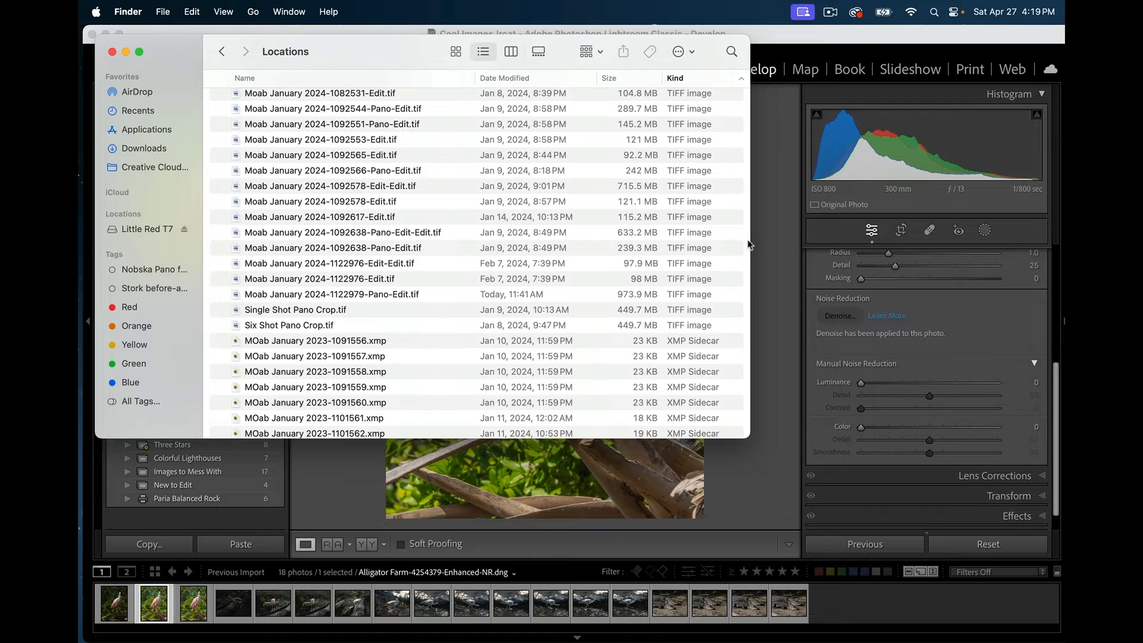
{"action": "left_click", "coordinate": [745, 275]}
{"action": "scroll", "coordinate": [745, 275], "scroll_direction": "up", "scroll_amount": 10}
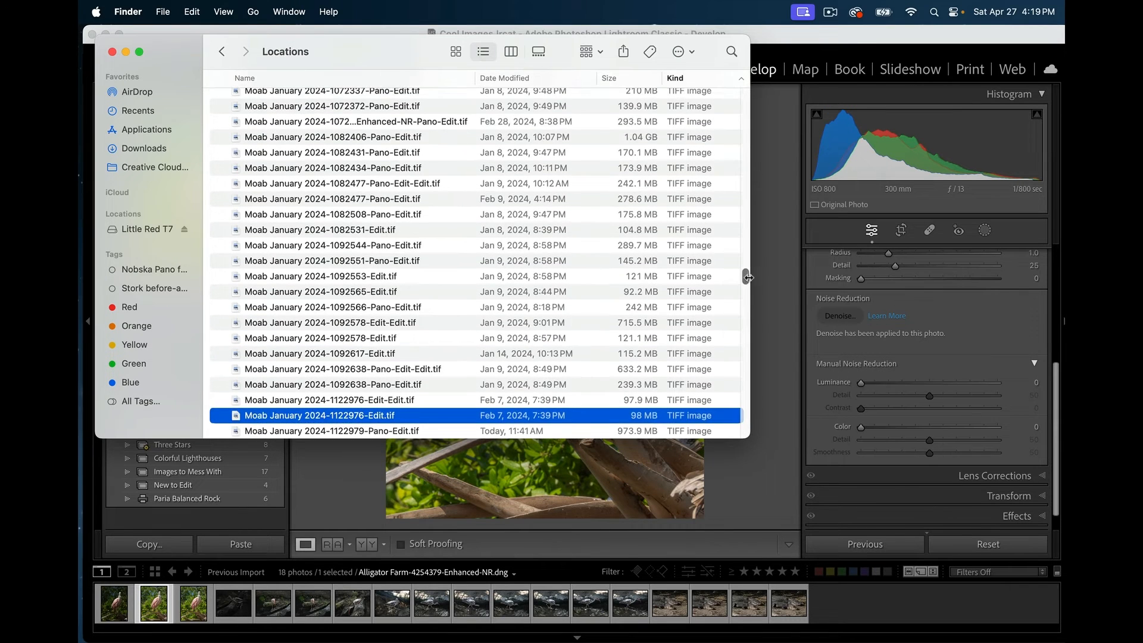
{"action": "scroll", "coordinate": [743, 239], "scroll_direction": "up", "scroll_amount": 15}
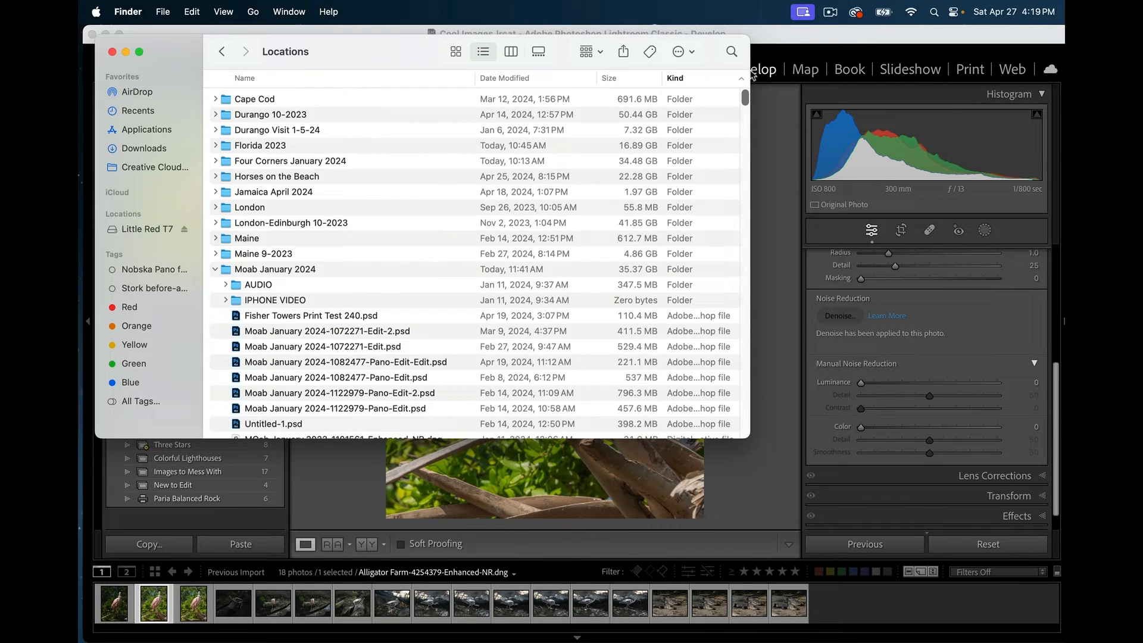
{"action": "left_click", "coordinate": [216, 269]}
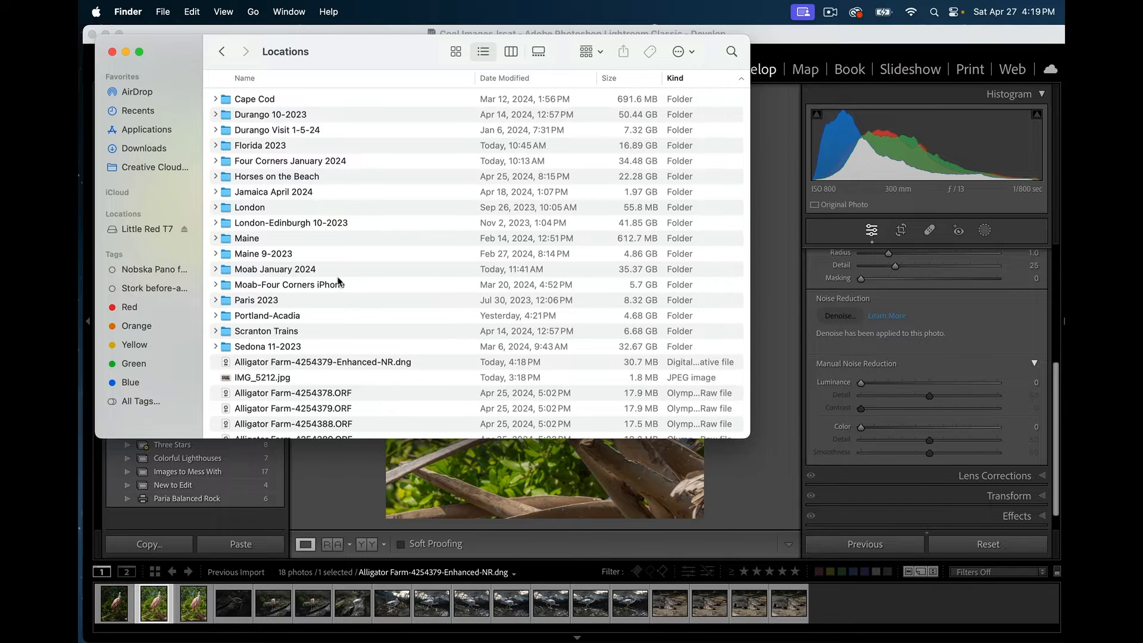
{"action": "scroll", "coordinate": [339, 282], "scroll_direction": "up", "scroll_amount": 2}
- Sort by Date Modified, Quick Look the new Enhanced-NR.dng, then return to Lightroom Classic
{"action": "left_click", "coordinate": [529, 79]}
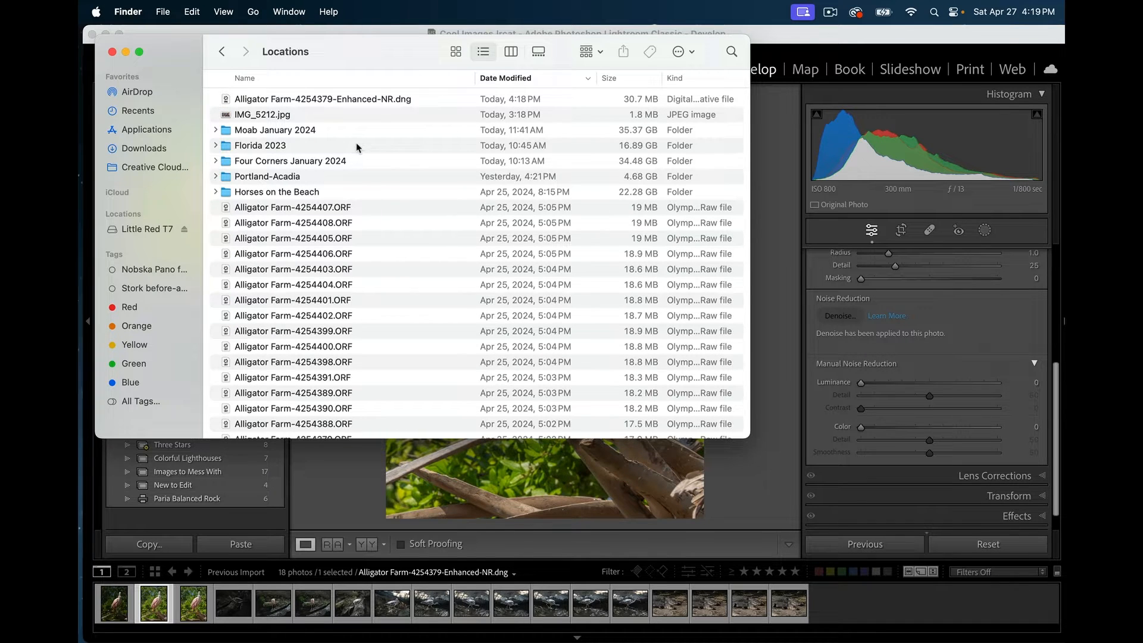
{"action": "left_click", "coordinate": [369, 102]}
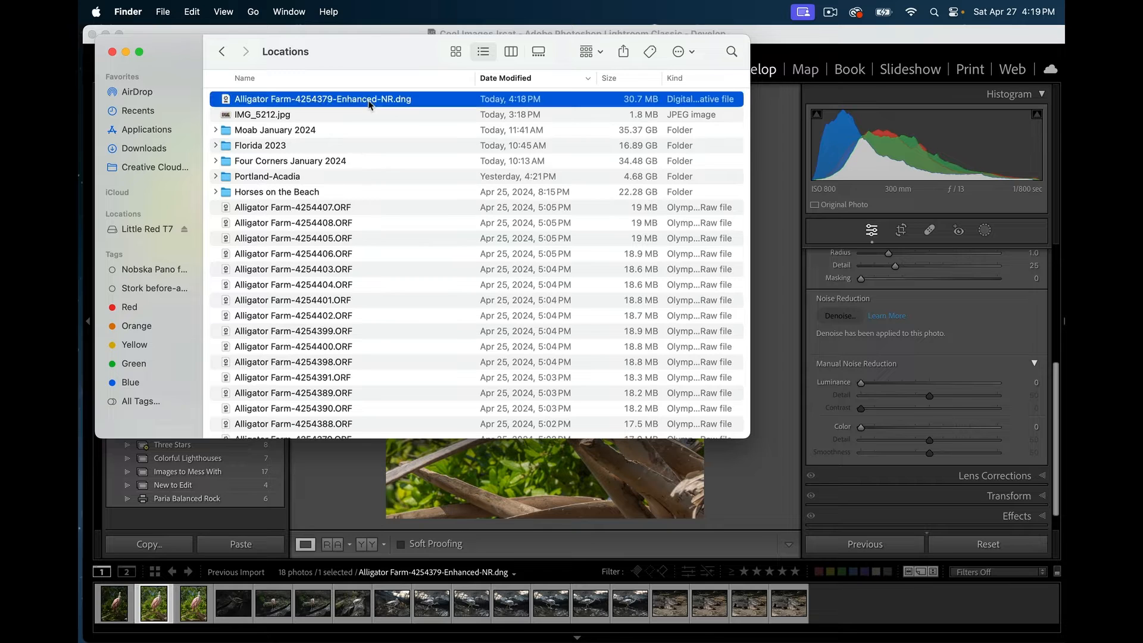
{"action": "key", "text": "space"}
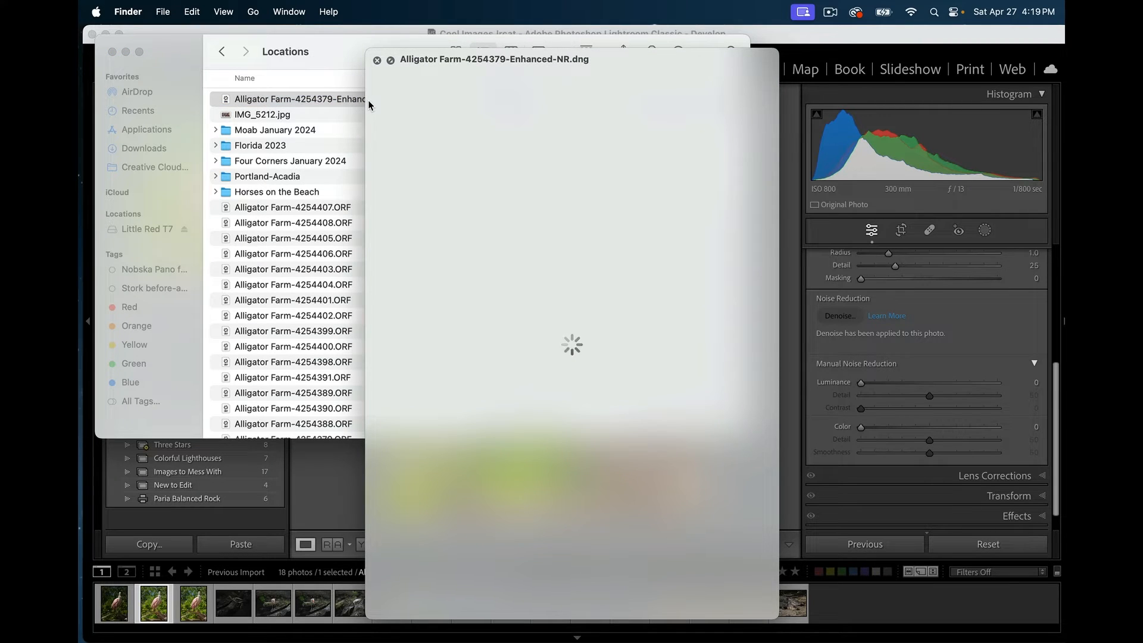
{"action": "key", "text": "space"}
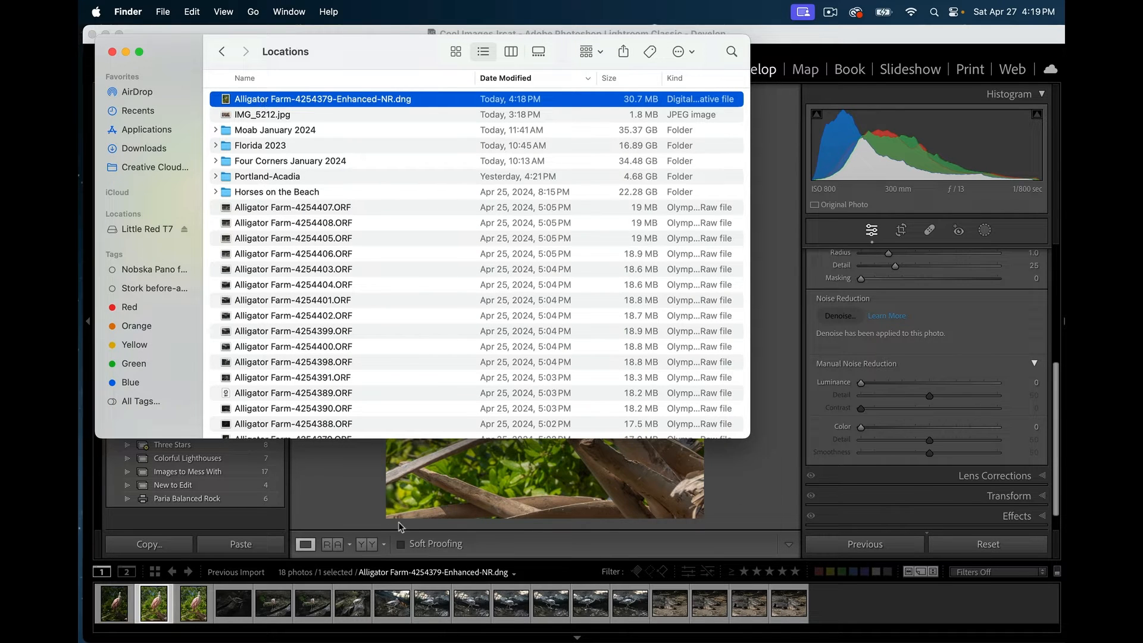
{"action": "left_click", "coordinate": [365, 492]}
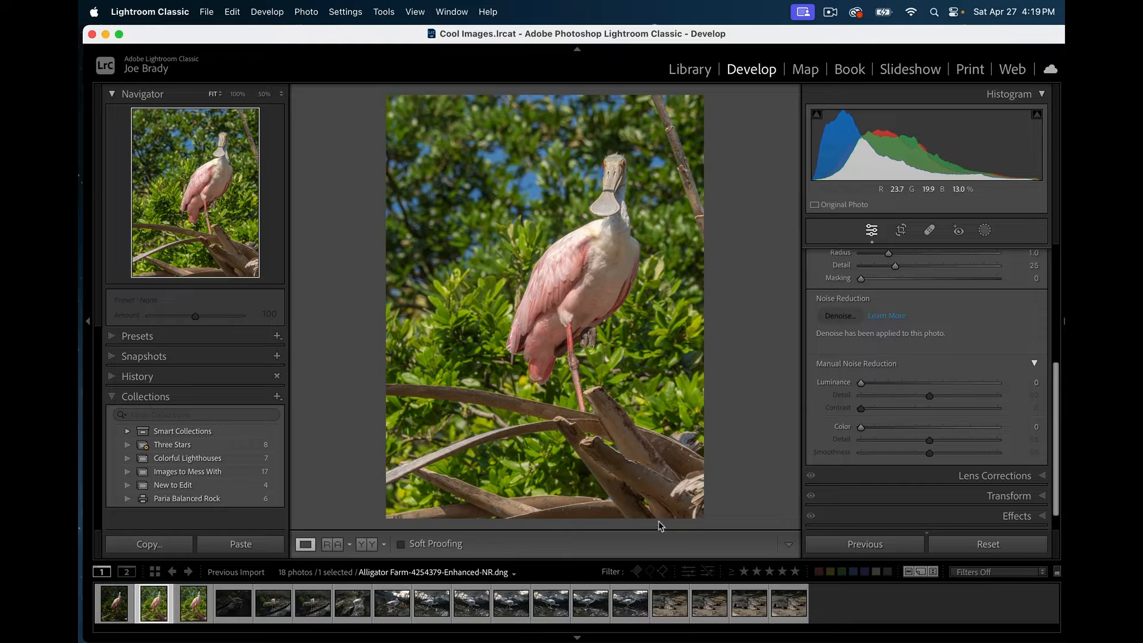
- Inspect the bill and head at 100%, then reopen the Basic panel to lower Whites to −17
{"action": "left_click", "coordinate": [609, 200]}
{"action": "left_click_drag", "start_coordinate": [609, 200], "coordinate": [559, 376]}
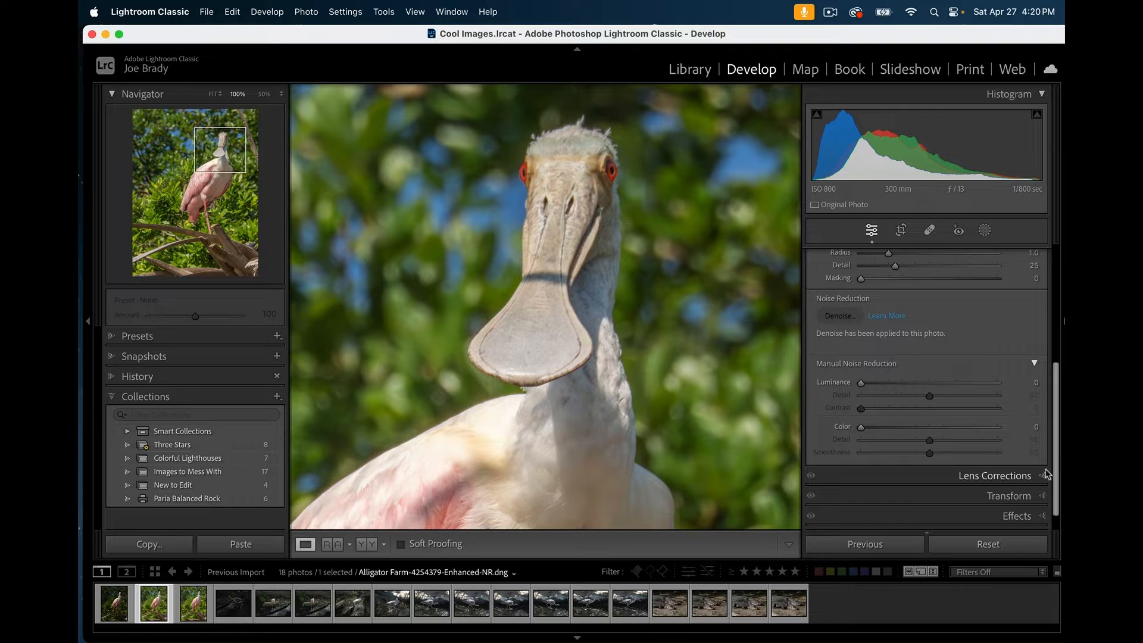
{"action": "left_click", "coordinate": [1055, 291]}
{"action": "left_click", "coordinate": [1025, 257]}
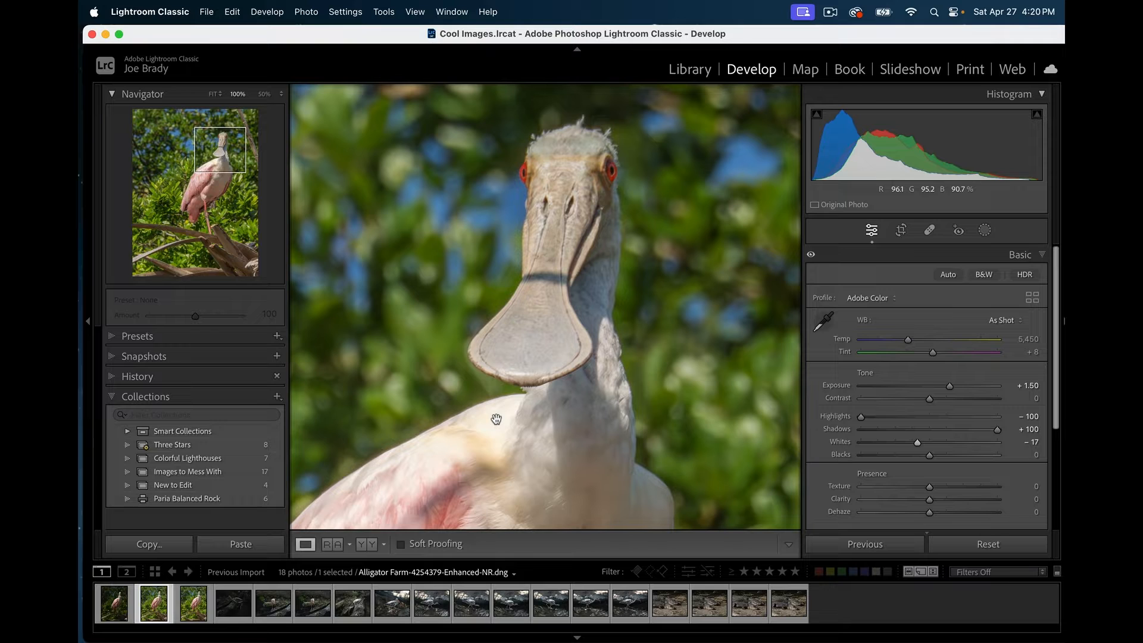
- Raise Sharpening Amount from 40 to 109, checking the branches in fit and 100% views
{"action": "left_click", "coordinate": [1043, 254]}
{"action": "left_click", "coordinate": [1016, 298]}
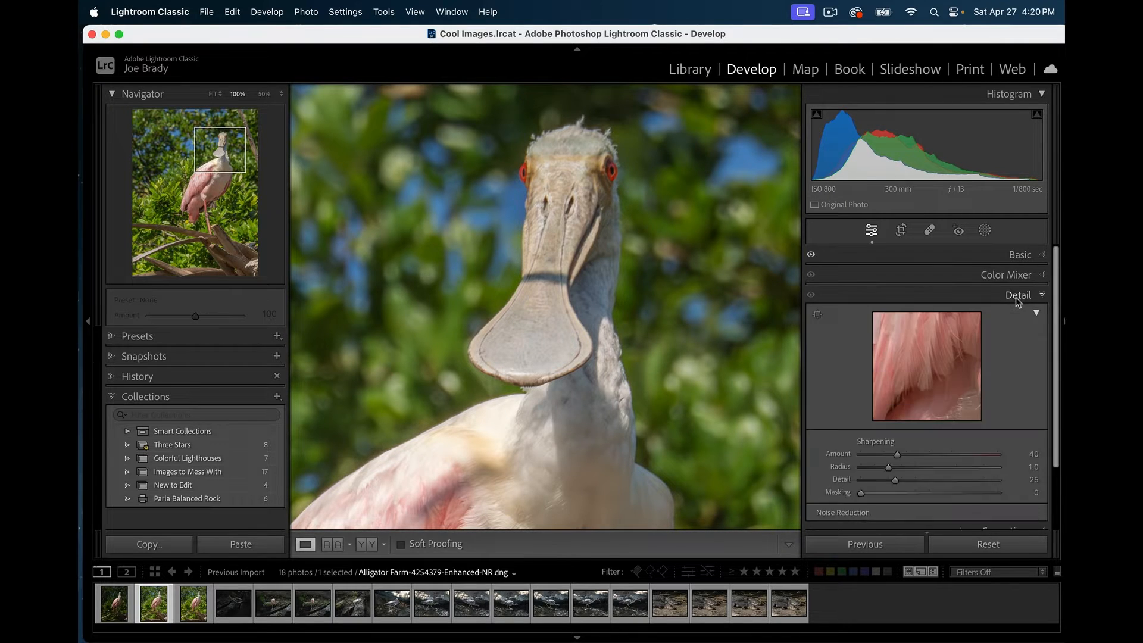
{"action": "left_click", "coordinate": [932, 323]}
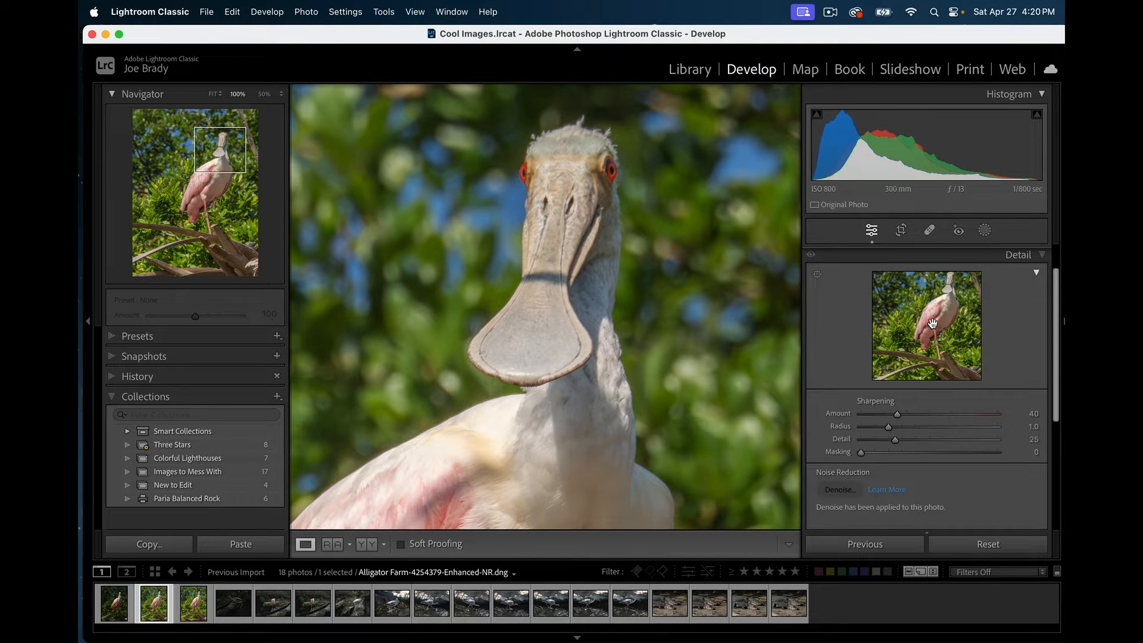
{"action": "left_click", "coordinate": [932, 324]}
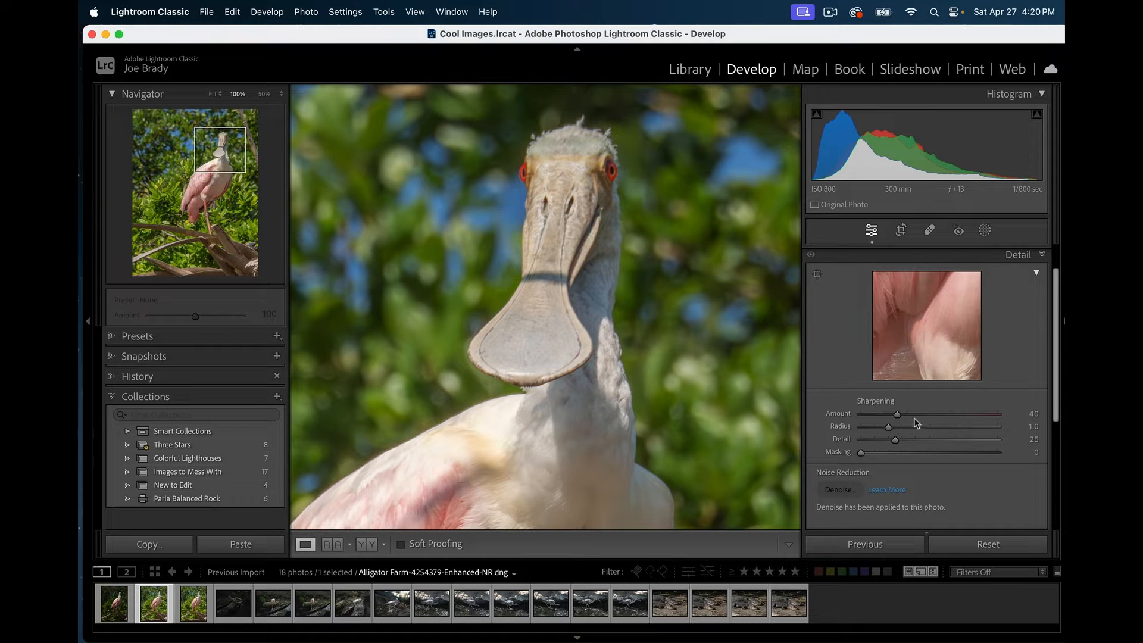
{"action": "left_click_drag", "start_coordinate": [898, 413], "coordinate": [959, 412]}
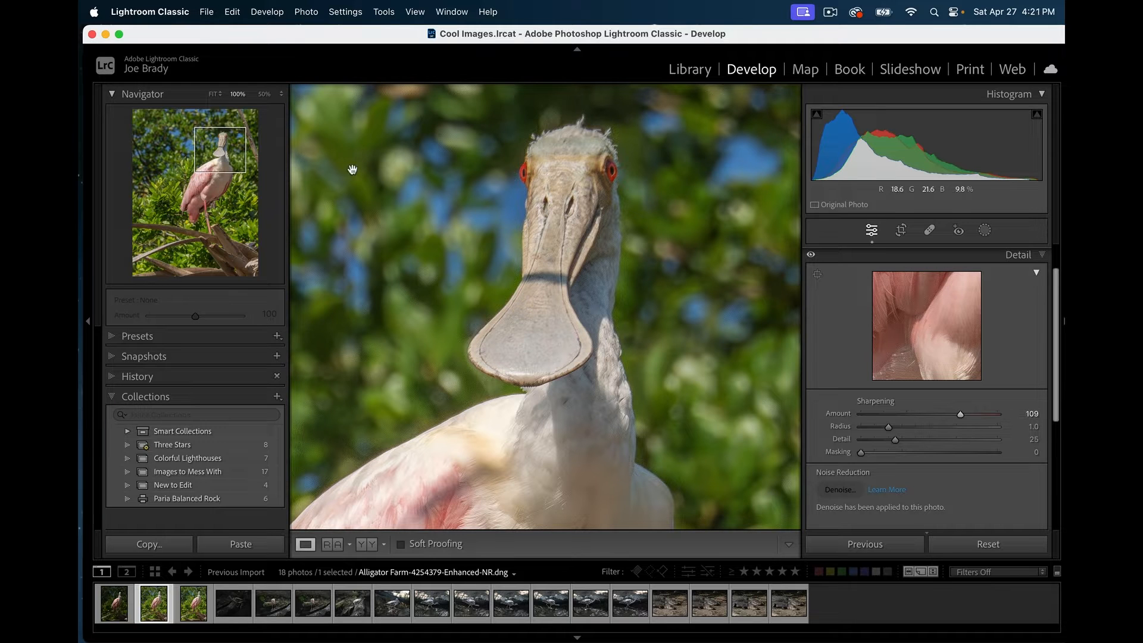
{"action": "left_click", "coordinate": [497, 212]}
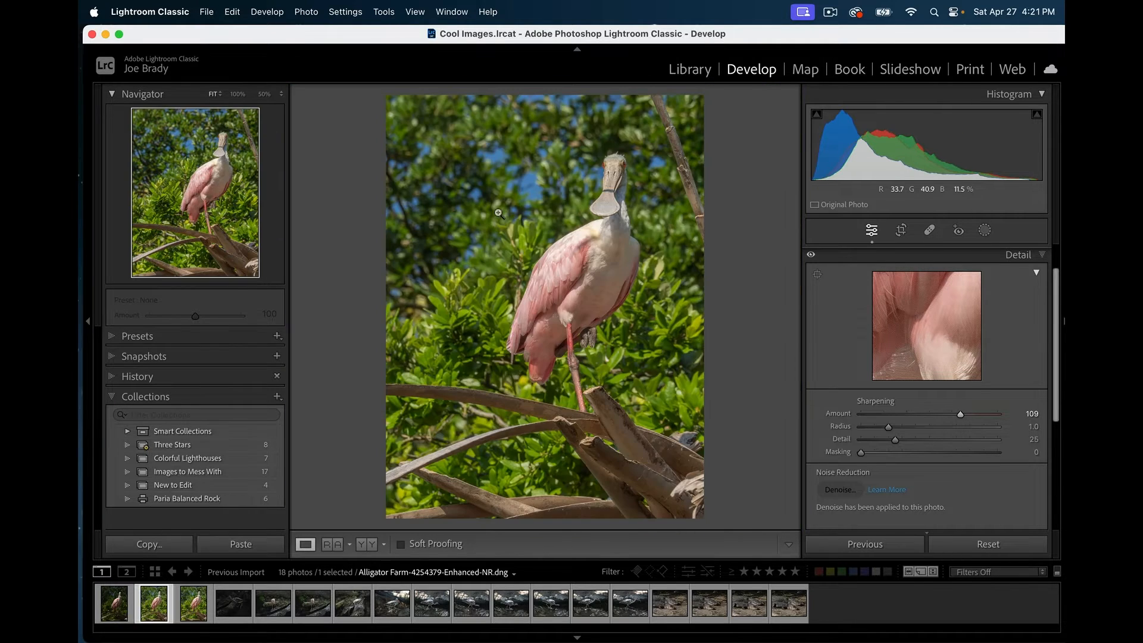
{"action": "left_click", "coordinate": [532, 184]}
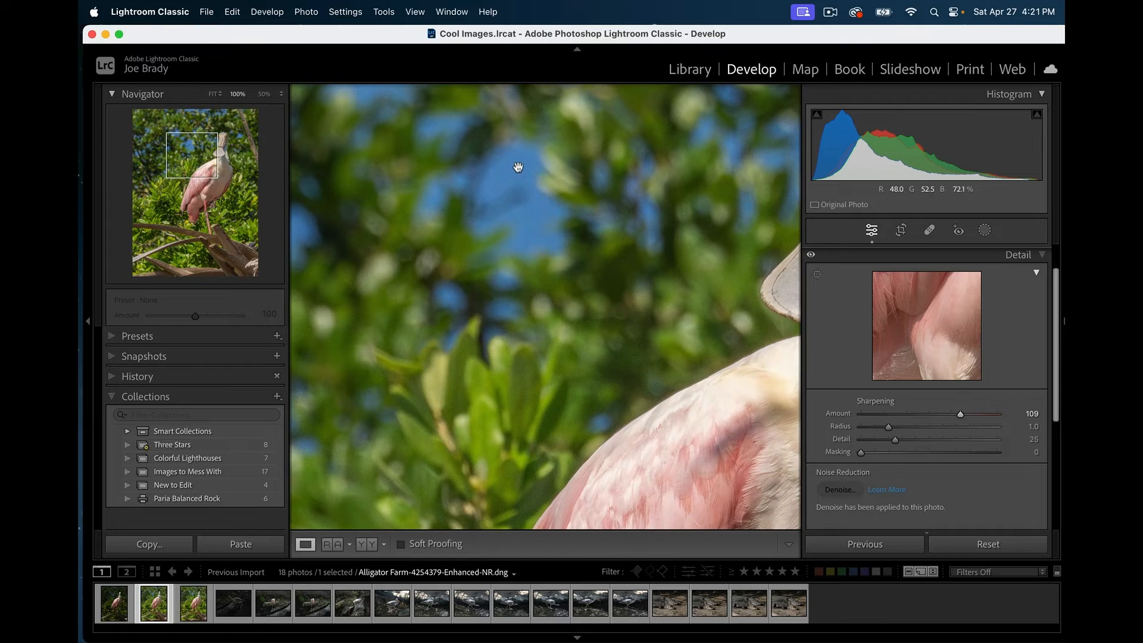
- Magnify a sky-and-foliage patch to 300% to inspect sharpening noise with Masking at 0
{"action": "left_click", "coordinate": [283, 96]}
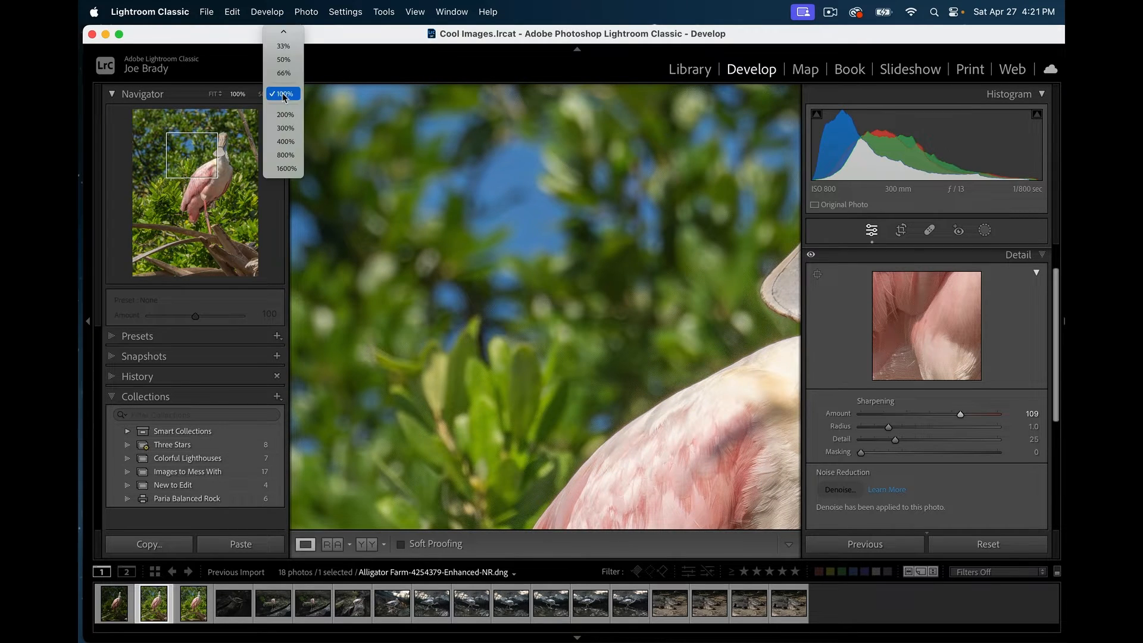
{"action": "left_click", "coordinate": [286, 127]}
{"action": "left_click_drag", "start_coordinate": [194, 156], "coordinate": [186, 147]}
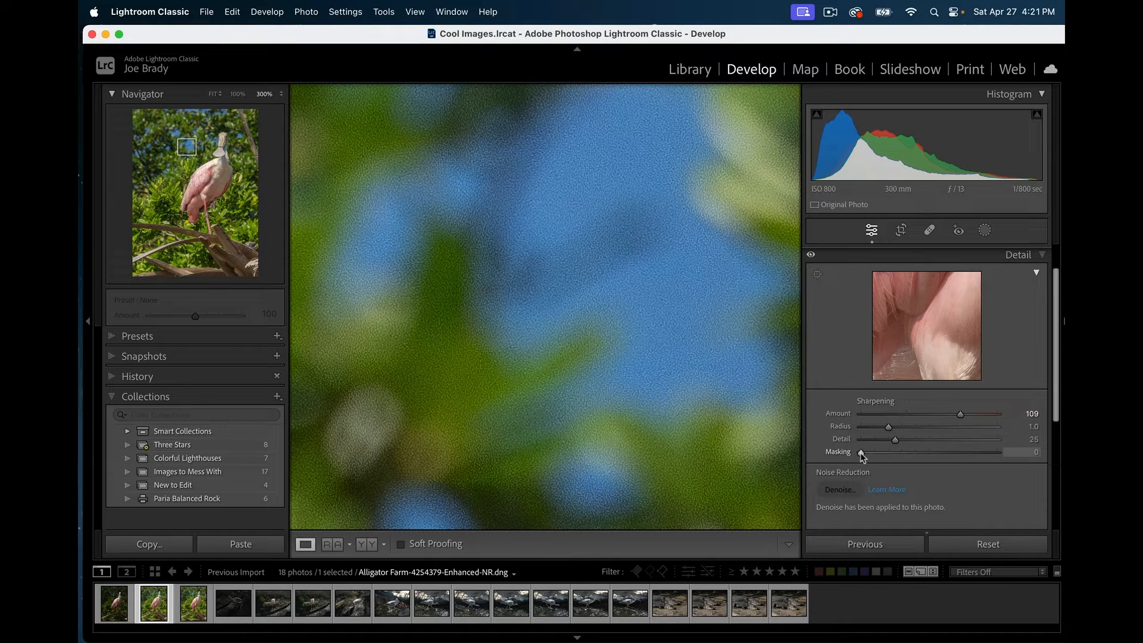
{"action": "mouse_move", "coordinate": [860, 452]}
{"action": "left_mouse_down"}
{"action": "mouse_move", "coordinate": [896, 454]}
{"action": "mouse_move", "coordinate": [844, 459]}
{"action": "left_mouse_up"}
{"action": "key", "text": "alt"}
- Raise sharpening Masking to 45 using the mask preview, comparing with Detail toggled off
{"action": "left_click", "coordinate": [860, 452], "text": "alt"}
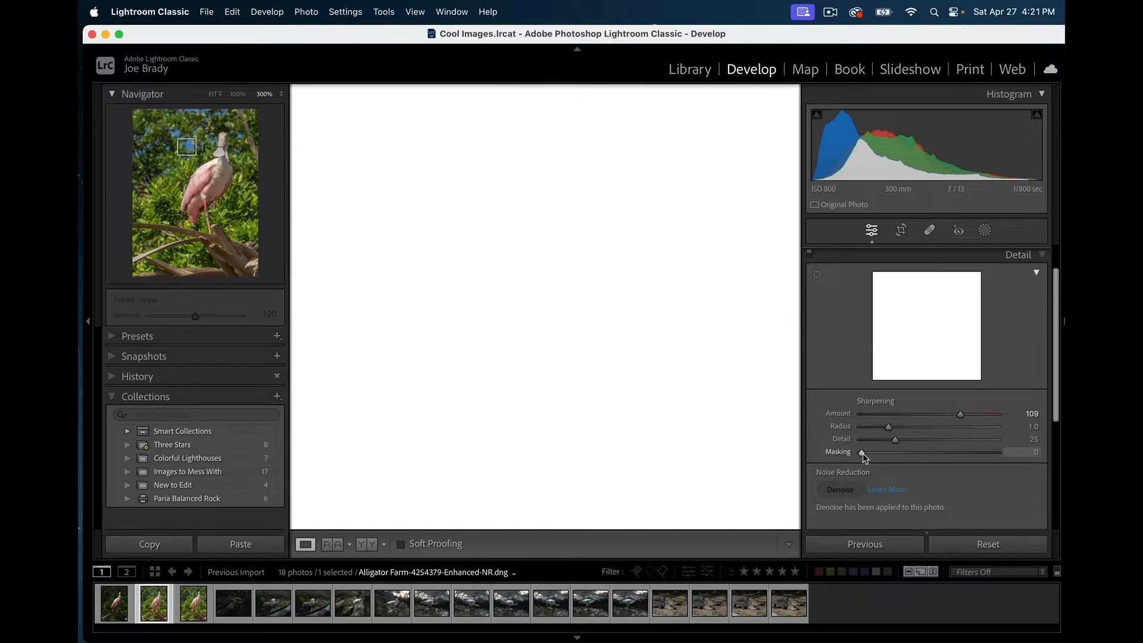
{"action": "left_click_drag", "start_coordinate": [859, 452], "coordinate": [923, 455]}
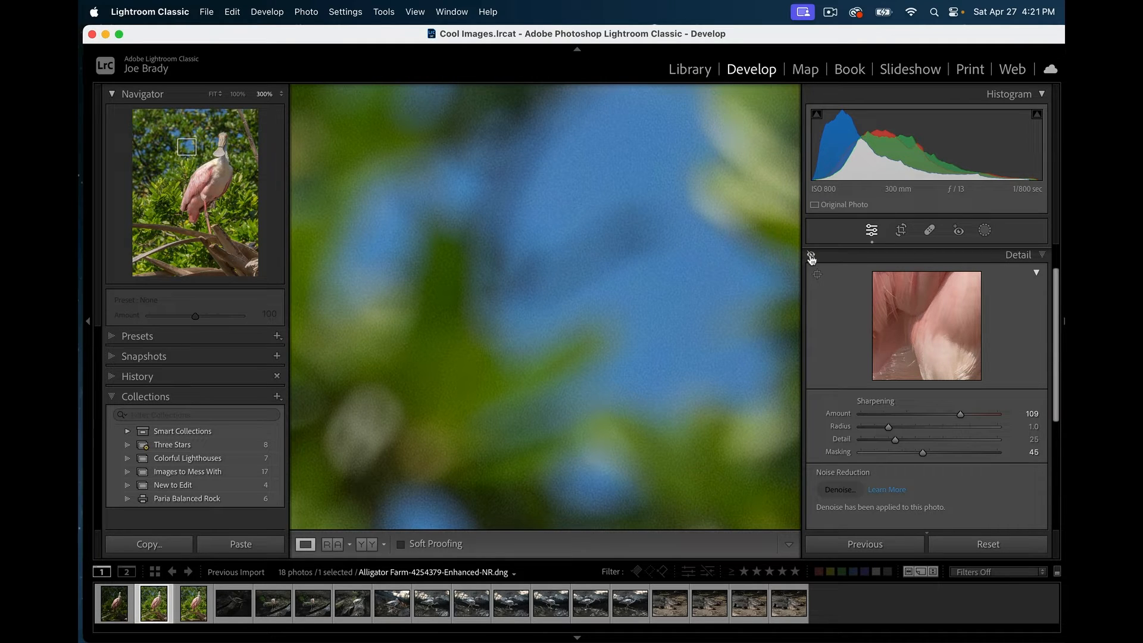
{"action": "left_click", "coordinate": [810, 256]}
- View the spoonbill's body at 100% in full-screen
{"action": "left_click", "coordinate": [239, 94]}
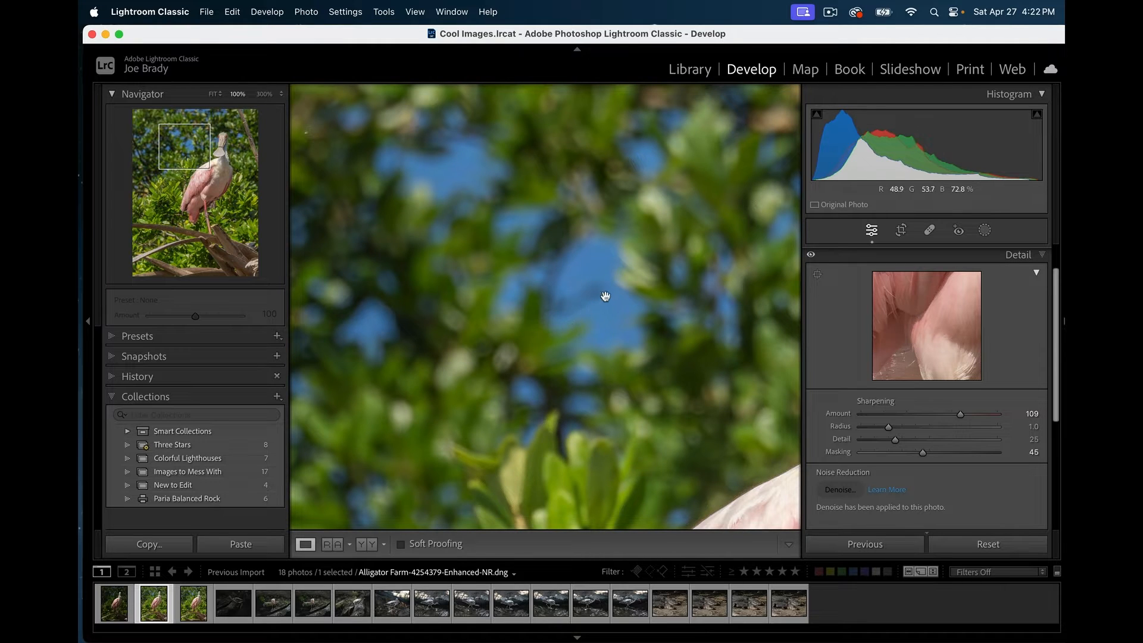
{"action": "left_click_drag", "start_coordinate": [197, 154], "coordinate": [199, 185]}
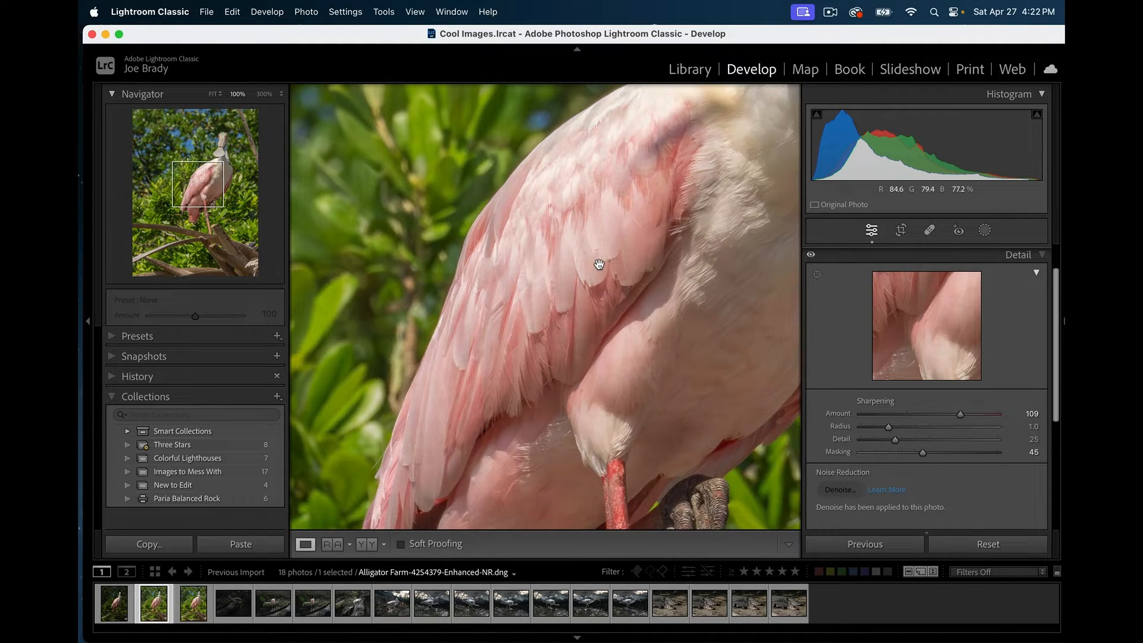
{"action": "key", "text": "f"}
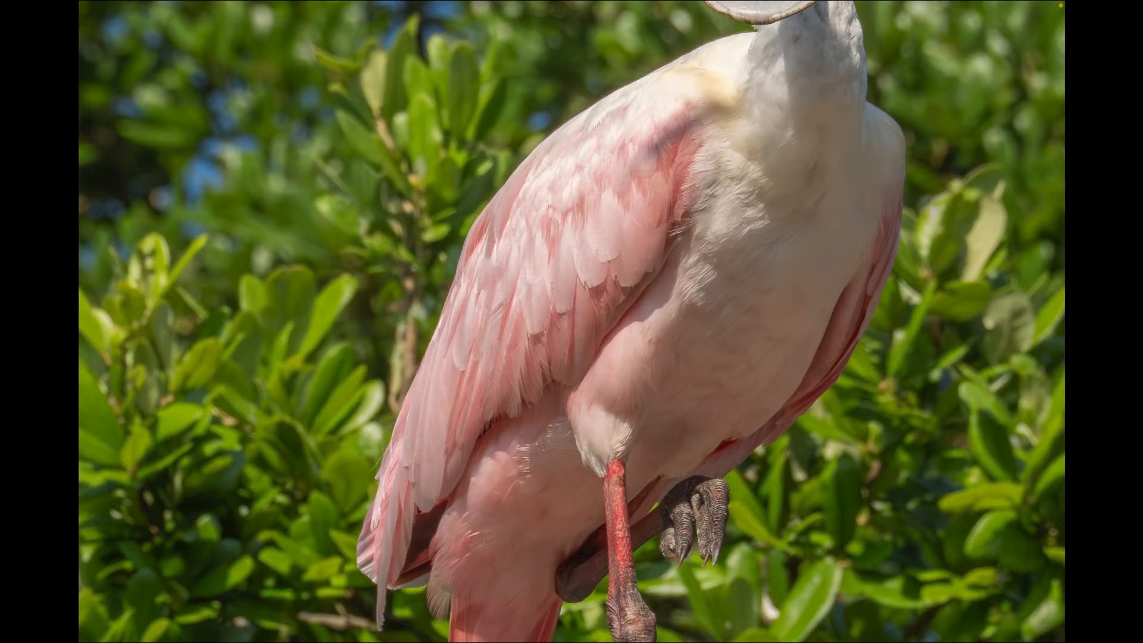
- Fit the full-screen photo, then exit full-screen back to the Develop module
{"action": "left_click", "coordinate": [657, 396]}
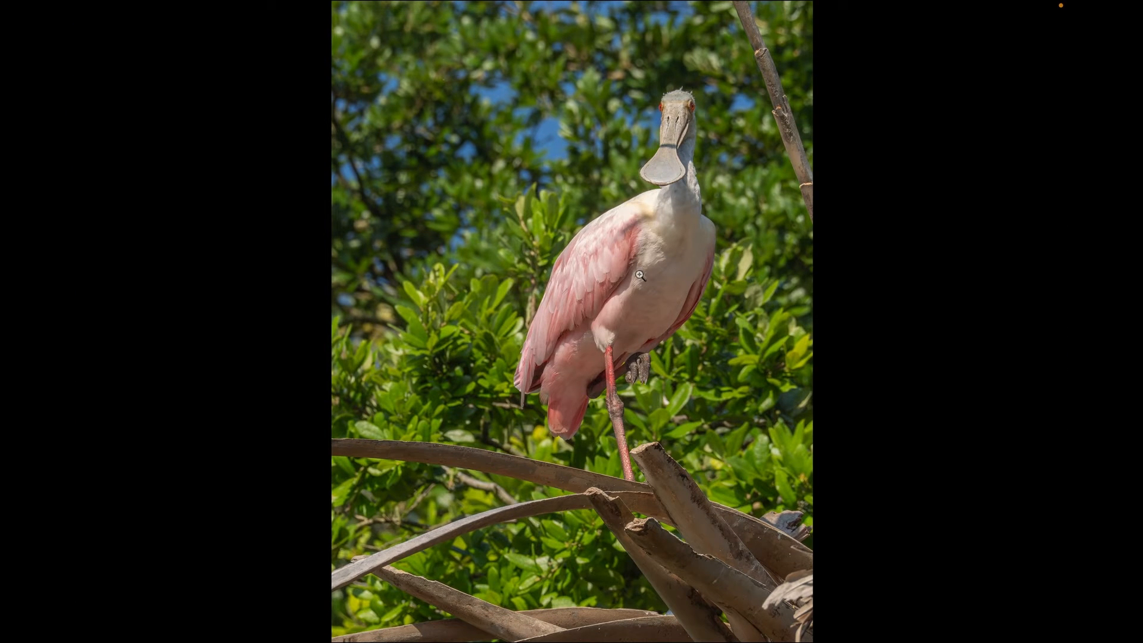
{"action": "key", "text": "f"}
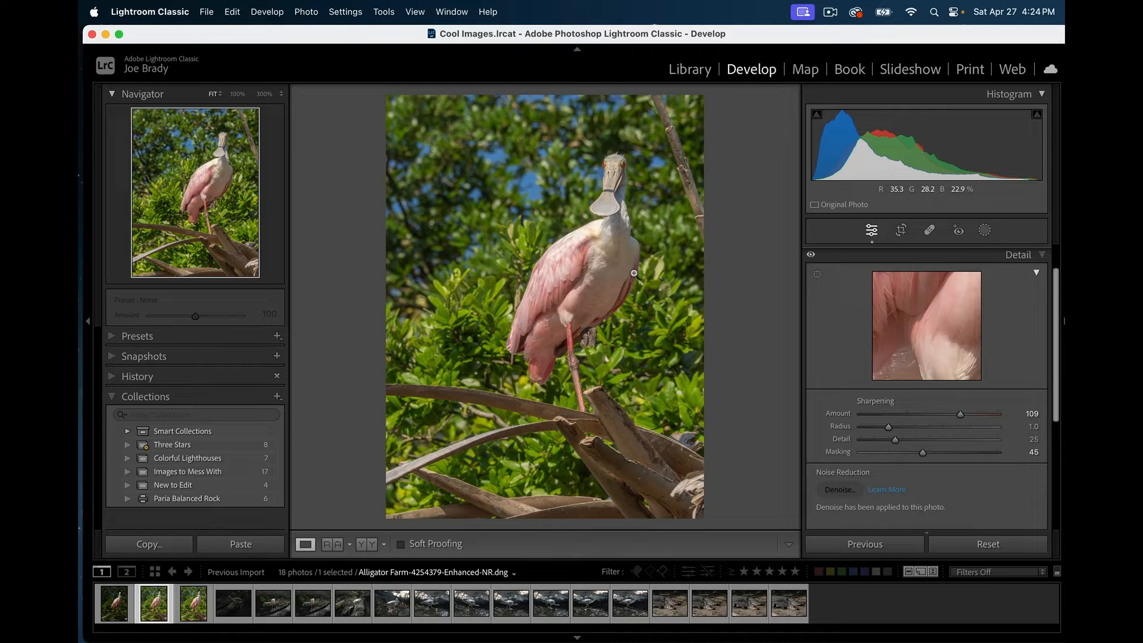
- Crop the left, bottom and top edges inward and shift the photo right to frame the spoonbill tightly
{"action": "key", "text": "r"}
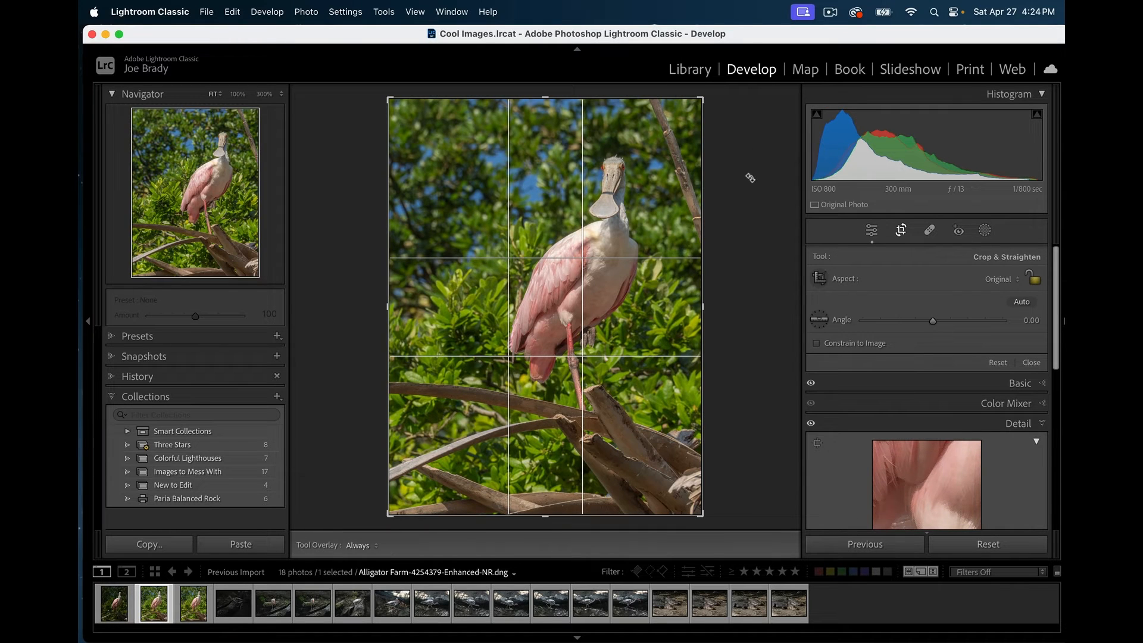
{"action": "key", "text": "r"}
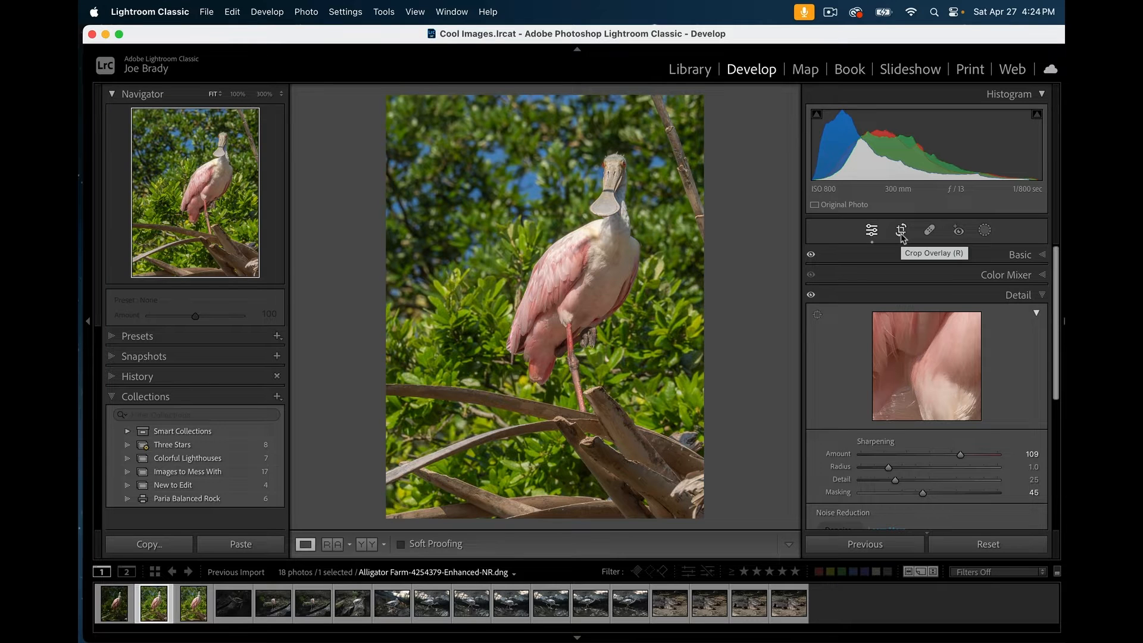
{"action": "left_click", "coordinate": [901, 237]}
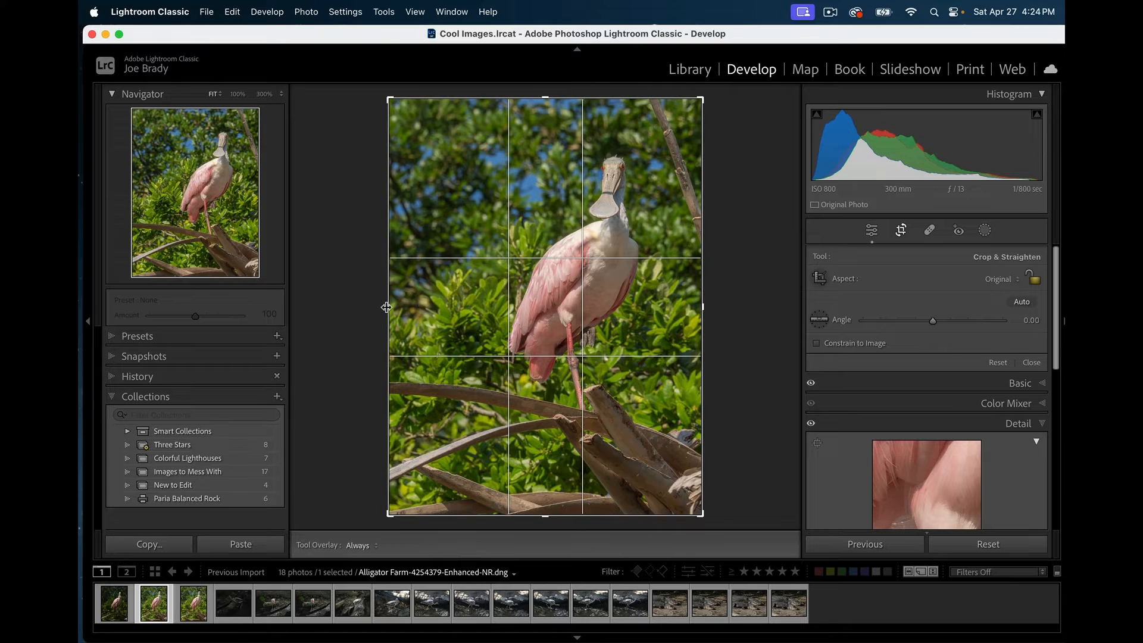
{"action": "left_click_drag", "start_coordinate": [386, 308], "coordinate": [428, 296]}
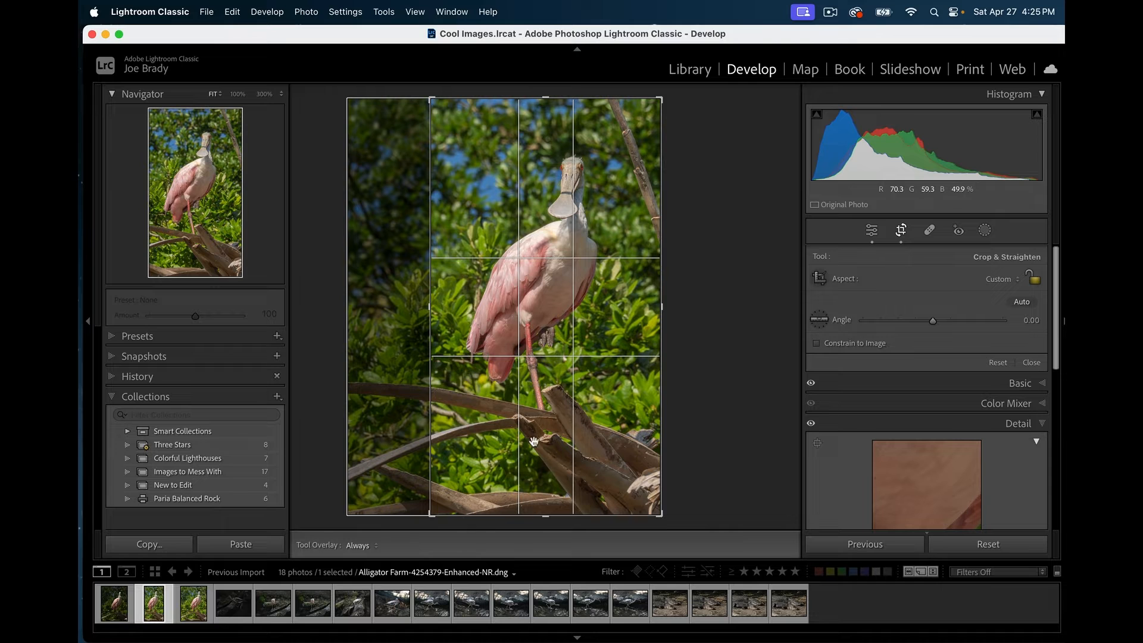
{"action": "left_click_drag", "start_coordinate": [546, 516], "coordinate": [546, 495]}
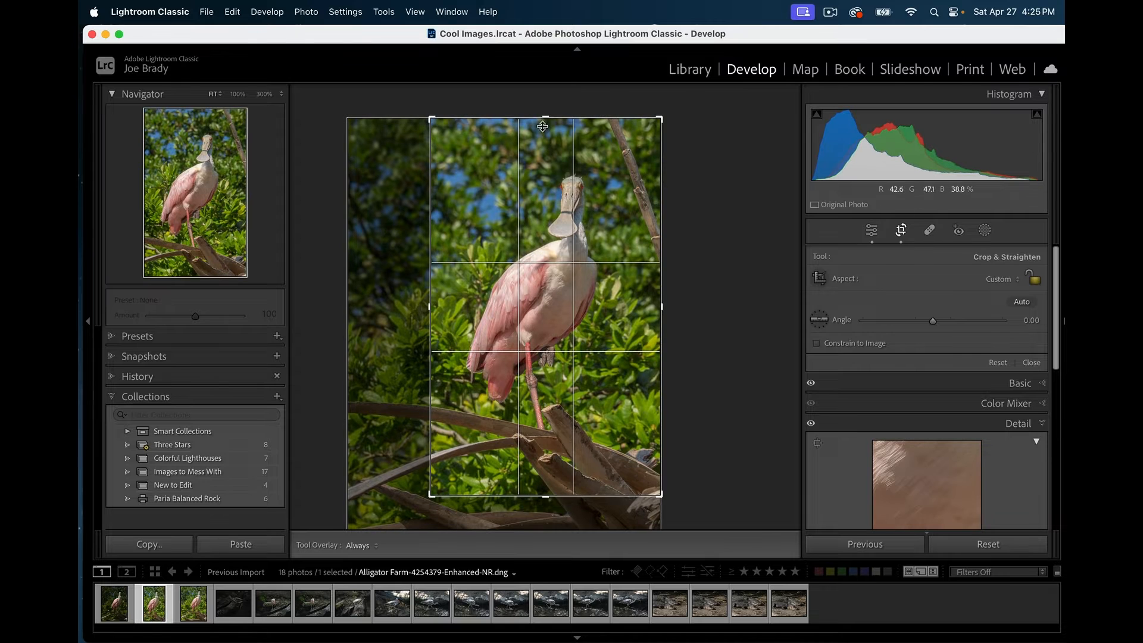
{"action": "left_click_drag", "start_coordinate": [544, 118], "coordinate": [545, 128]}
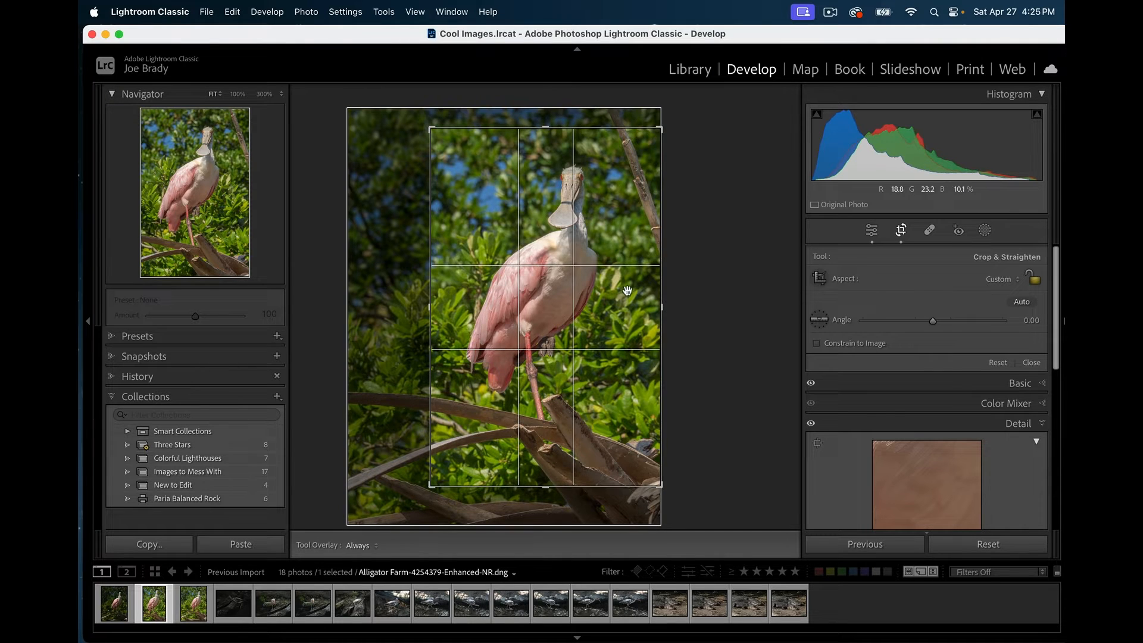
{"action": "left_click_drag", "start_coordinate": [620, 292], "coordinate": [632, 291]}
{"action": "key", "text": "Return"}
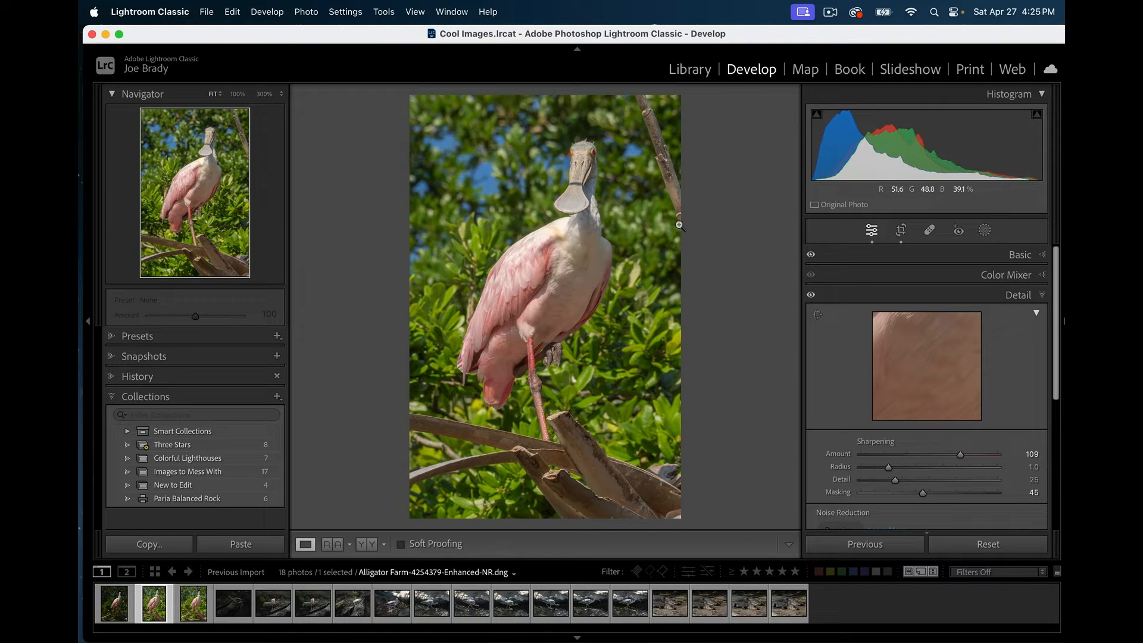
- Paint out the bare upper-right branch with Spot Removal in Content-Aware Remove mode
{"action": "left_click", "coordinate": [929, 232]}
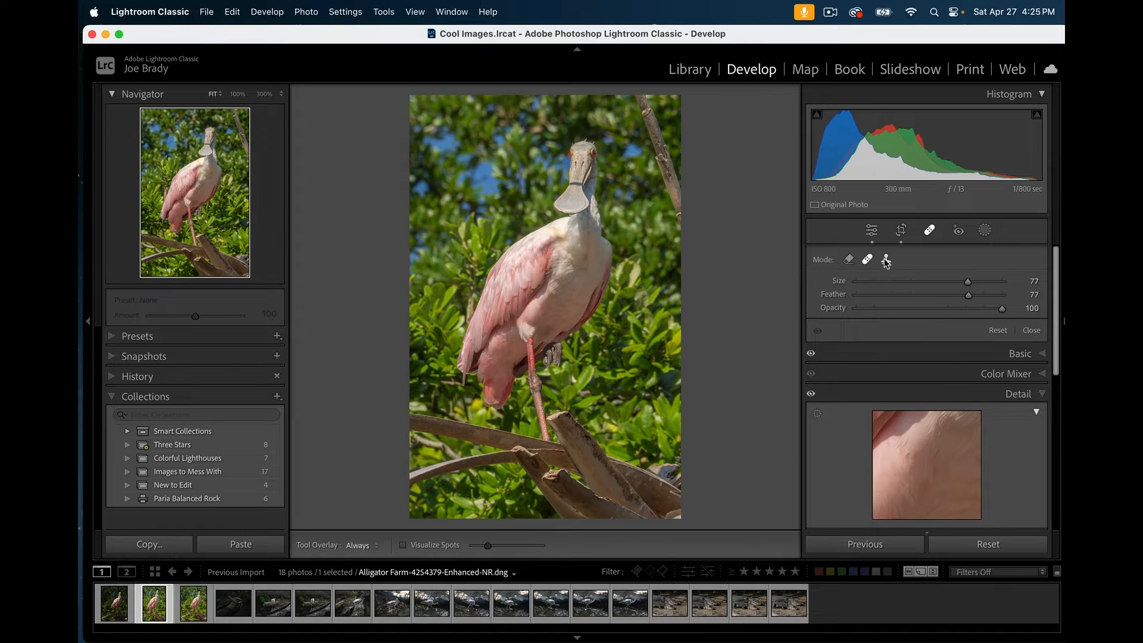
{"action": "left_click", "coordinate": [849, 260]}
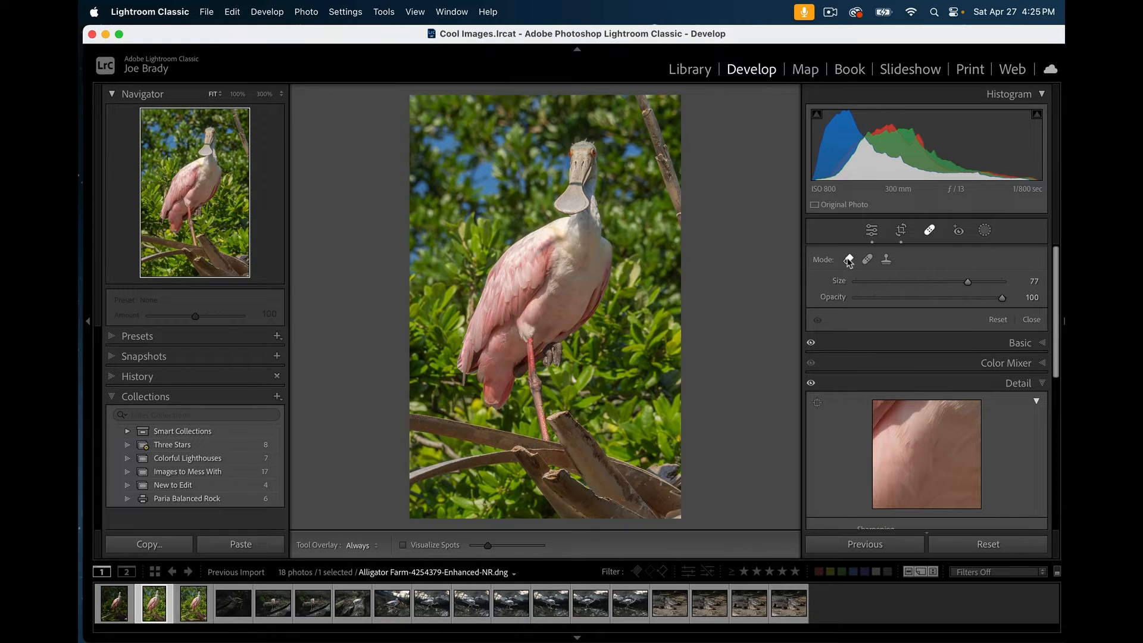
{"action": "scroll", "coordinate": [661, 186], "scroll_direction": "up", "scroll_amount": 2}
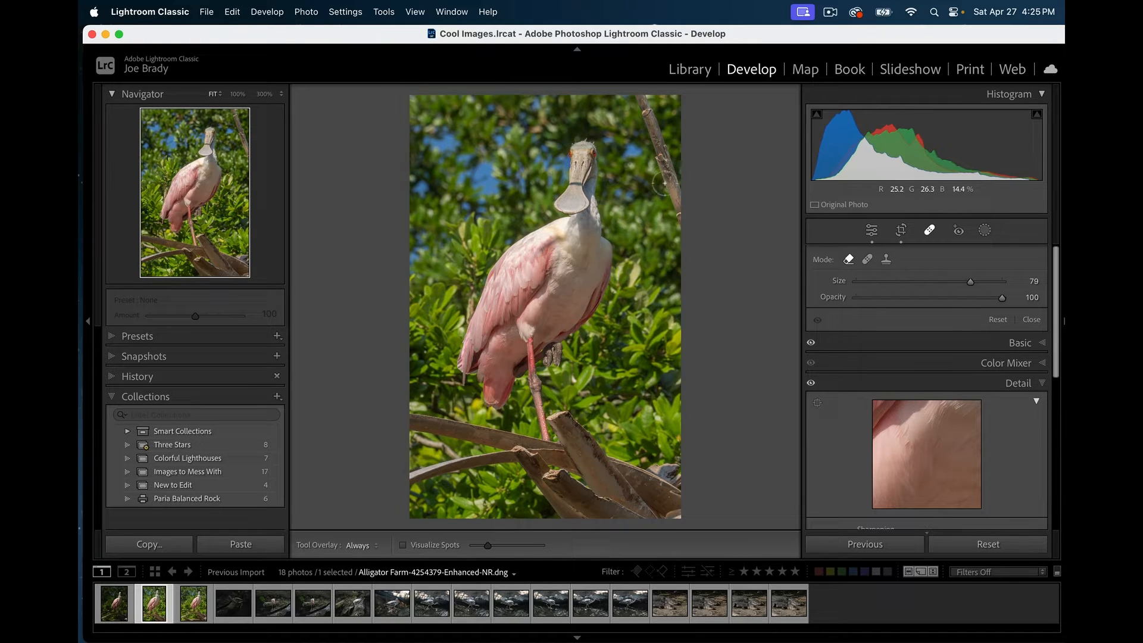
{"action": "left_click", "coordinate": [680, 211]}
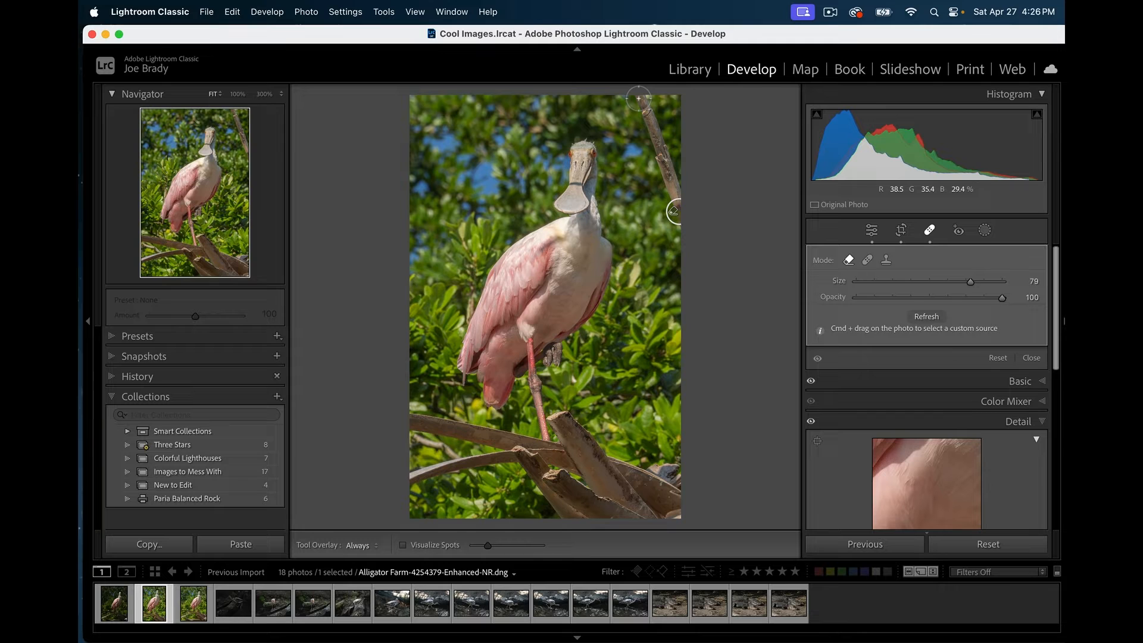
{"action": "left_click_drag", "start_coordinate": [641, 96], "coordinate": [677, 217]}
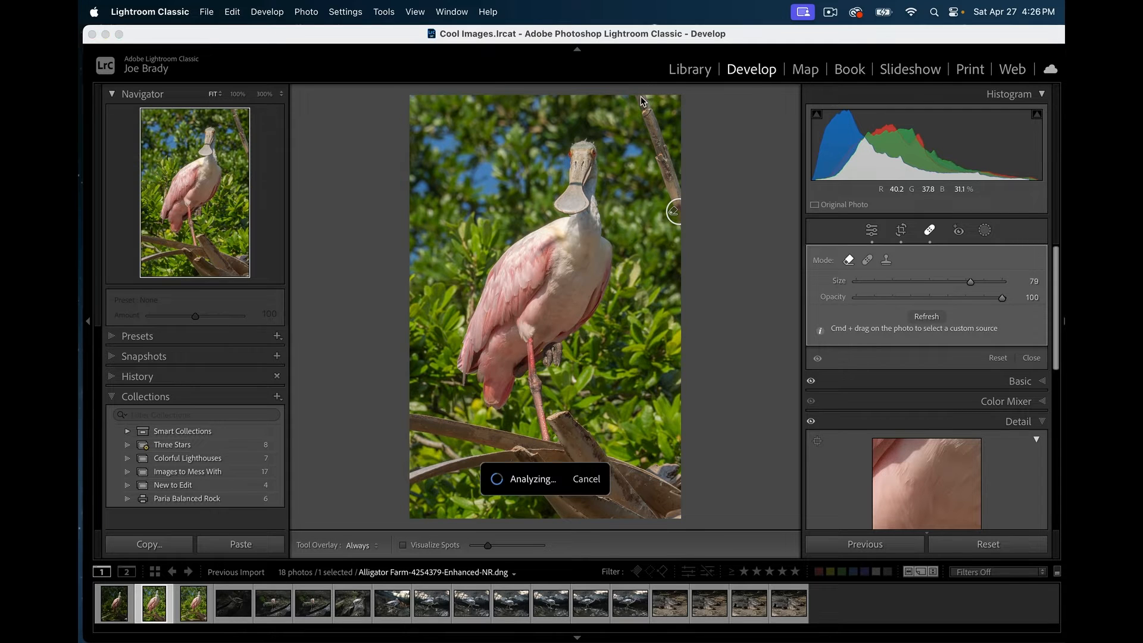
{"action": "left_click", "coordinate": [710, 164]}
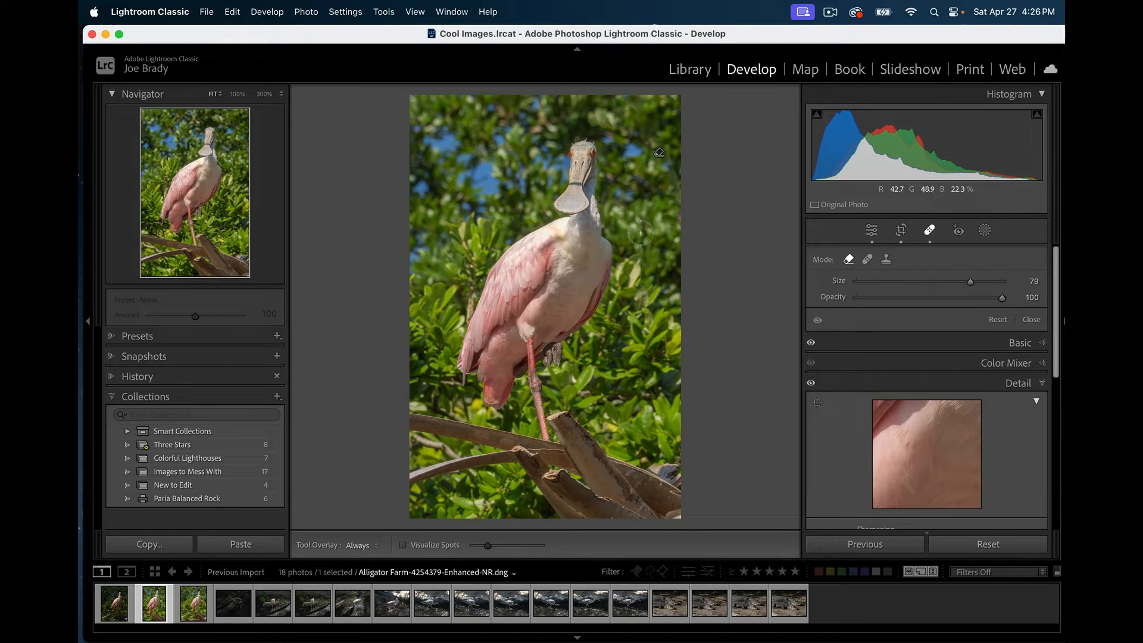
- Hide the removal overlays, shrink the brush, and remove a few more spots near the top right
{"action": "key", "text": "h"}
{"action": "left_click", "coordinate": [659, 178]}
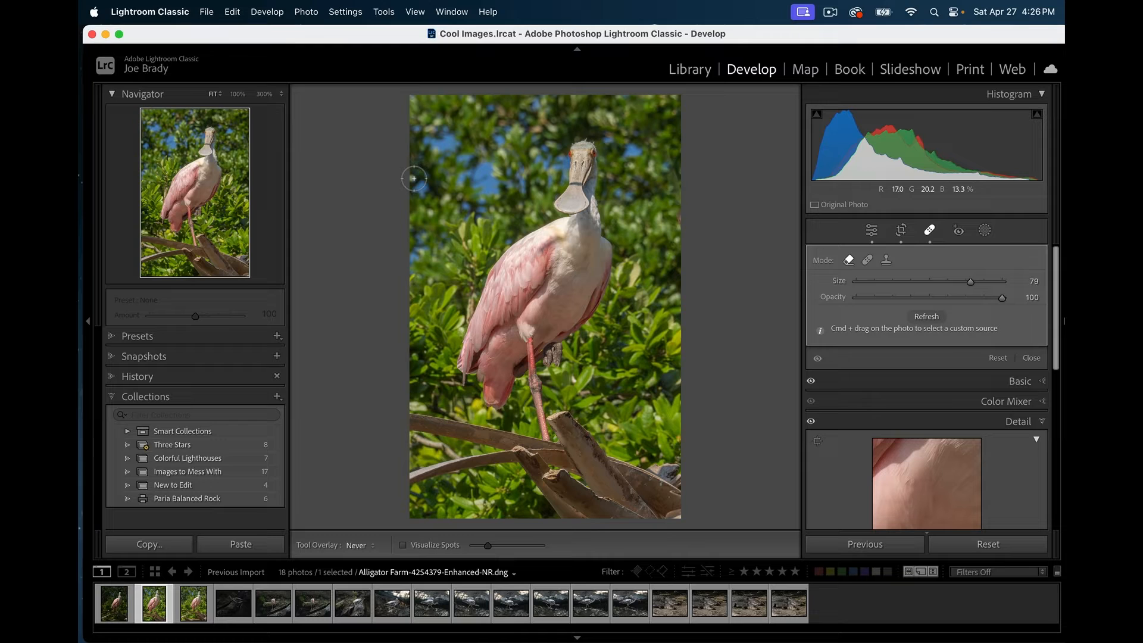
{"action": "scroll", "coordinate": [414, 178], "scroll_direction": "up", "scroll_amount": 4}
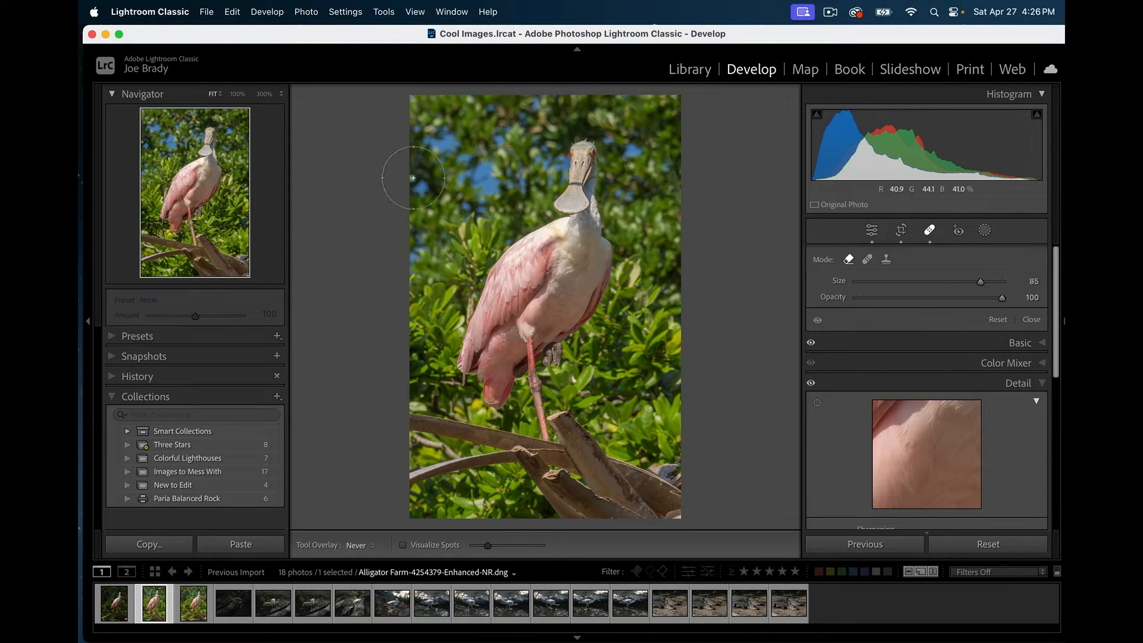
{"action": "scroll", "coordinate": [413, 178], "scroll_direction": "down", "scroll_amount": 2}
{"action": "mouse_move", "coordinate": [977, 280]}
{"action": "left_mouse_down"}
{"action": "mouse_move", "coordinate": [953, 281]}
{"action": "mouse_move", "coordinate": [971, 281]}
{"action": "left_mouse_up"}
{"action": "left_click", "coordinate": [636, 393]}
- Zoom to 300% on the bill and heal its dark band with a removal stroke
{"action": "key", "text": "z"}
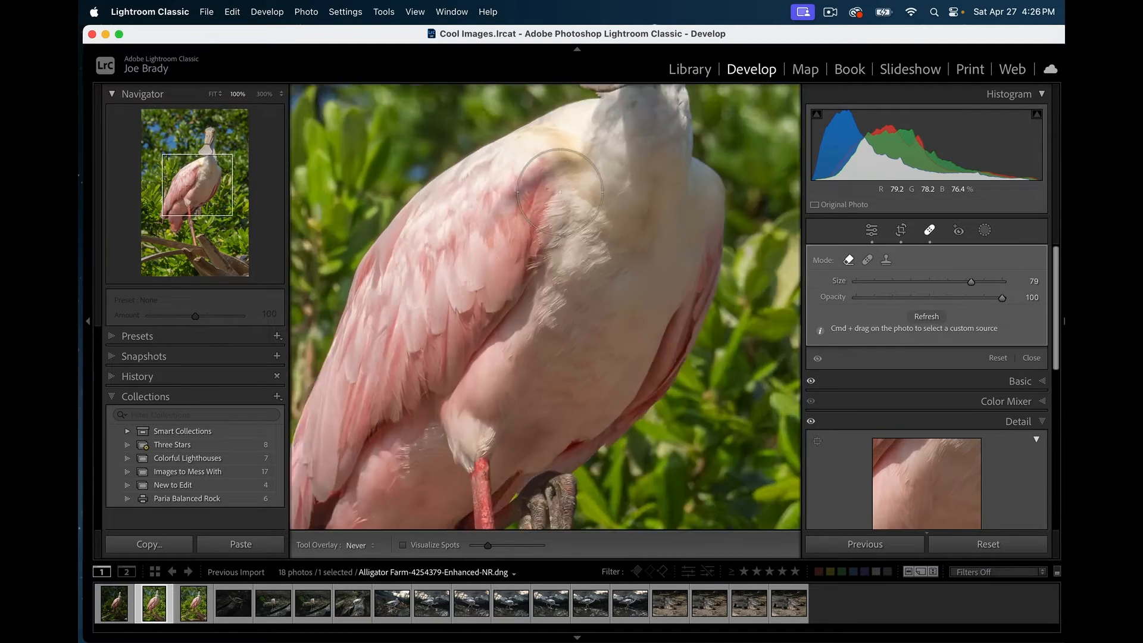
{"action": "left_click", "coordinate": [264, 94]}
{"action": "left_click_drag", "start_coordinate": [201, 184], "coordinate": [204, 145]}
{"action": "scroll", "coordinate": [590, 308], "scroll_direction": "down", "scroll_amount": 3}
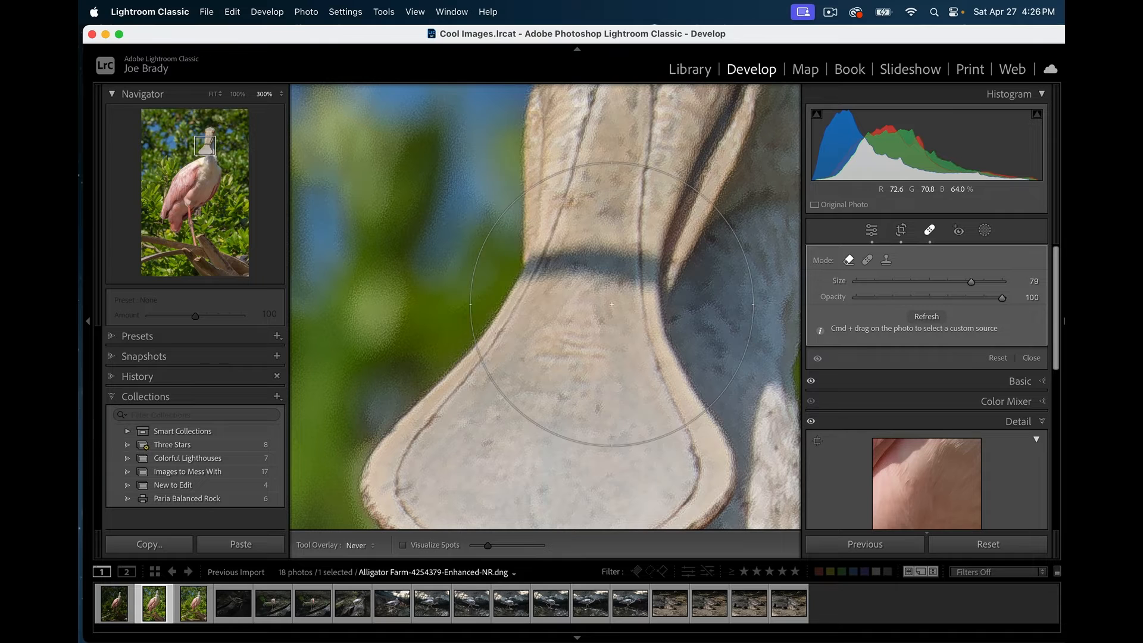
{"action": "scroll", "coordinate": [612, 305], "scroll_direction": "down", "scroll_amount": 10}
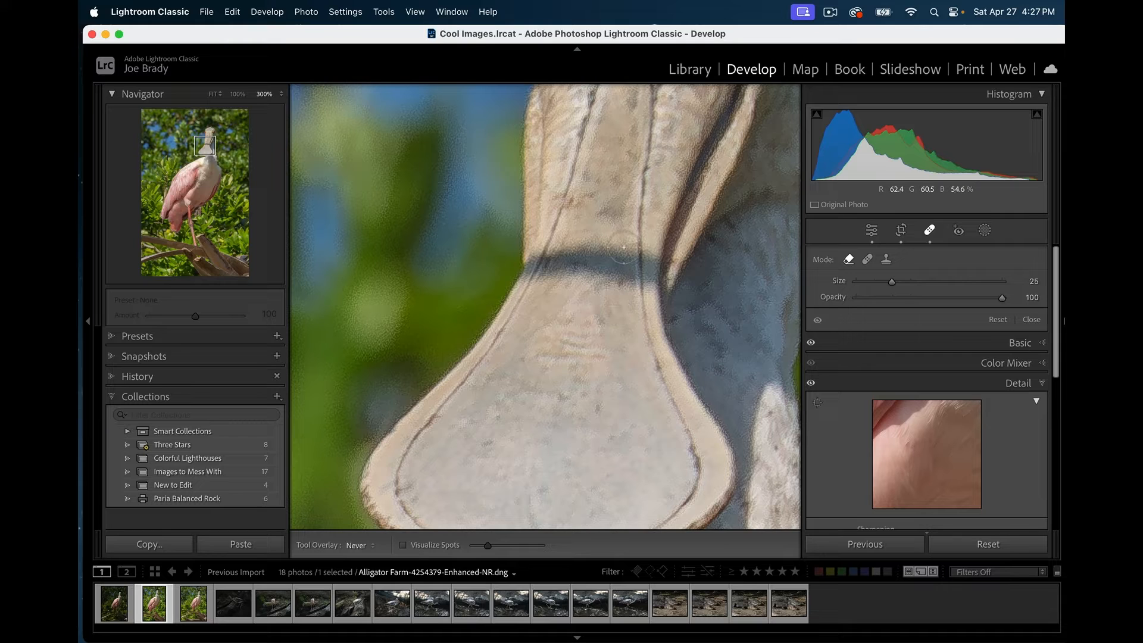
{"action": "mouse_move", "coordinate": [621, 263]}
{"action": "left_mouse_down"}
{"action": "mouse_move", "coordinate": [554, 275]}
{"action": "mouse_move", "coordinate": [549, 261]}
{"action": "mouse_move", "coordinate": [605, 249]}
{"action": "left_mouse_up"}
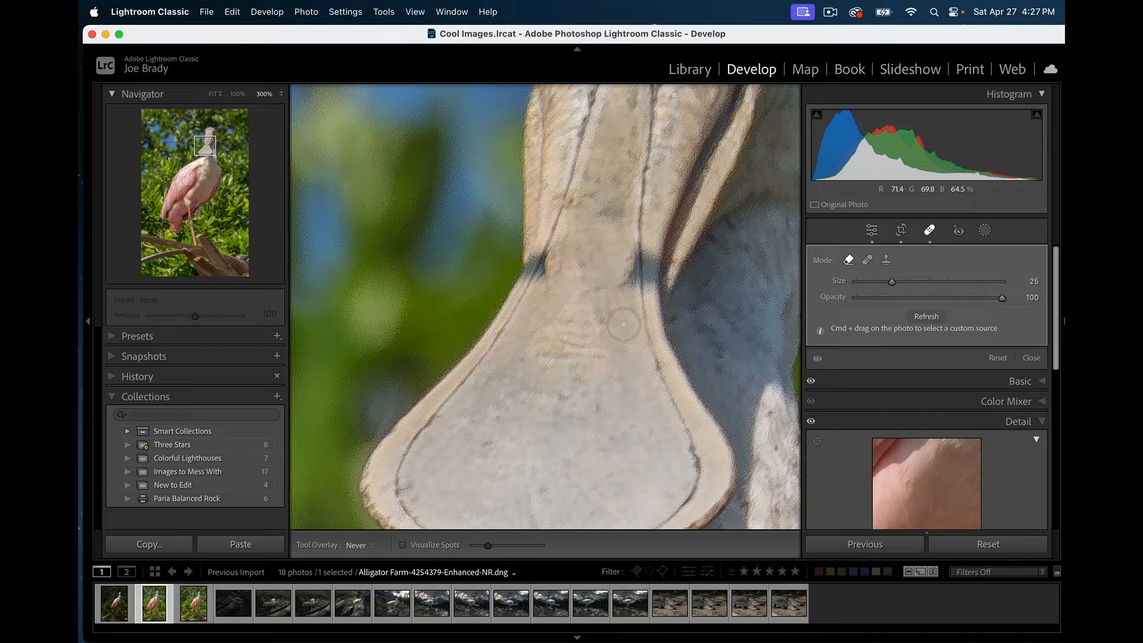
{"action": "scroll", "coordinate": [622, 324], "scroll_direction": "down", "scroll_amount": 8}
{"action": "scroll", "coordinate": [623, 324], "scroll_direction": "up", "scroll_amount": 3}
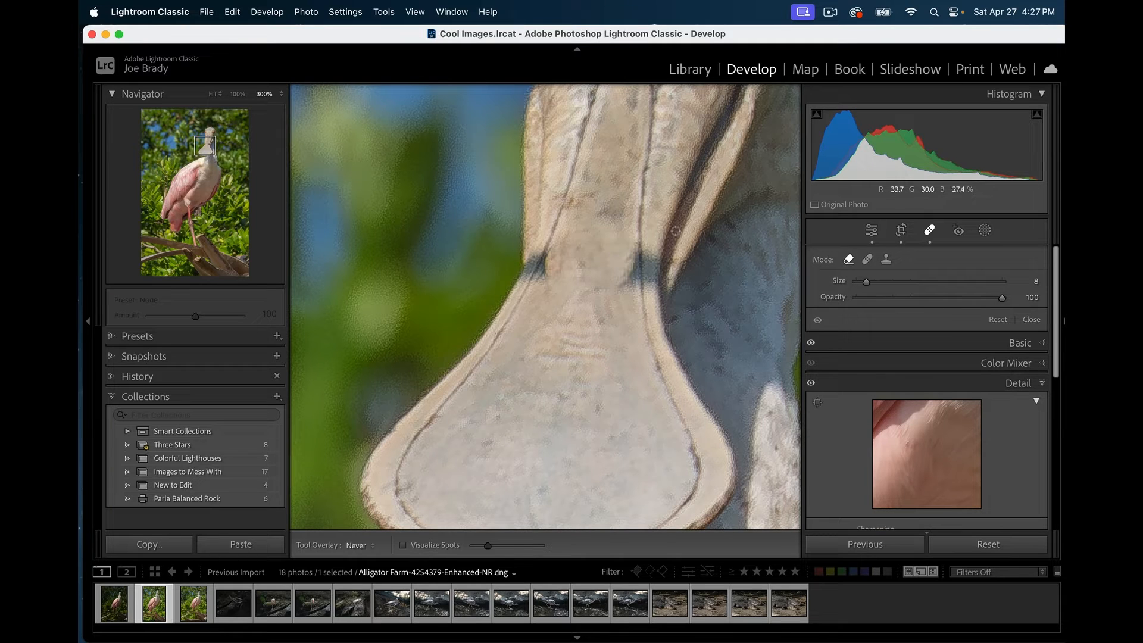
- Clone over the bill's edge, reposition the clone sources, and undo an extra spot
{"action": "left_click", "coordinate": [887, 262]}
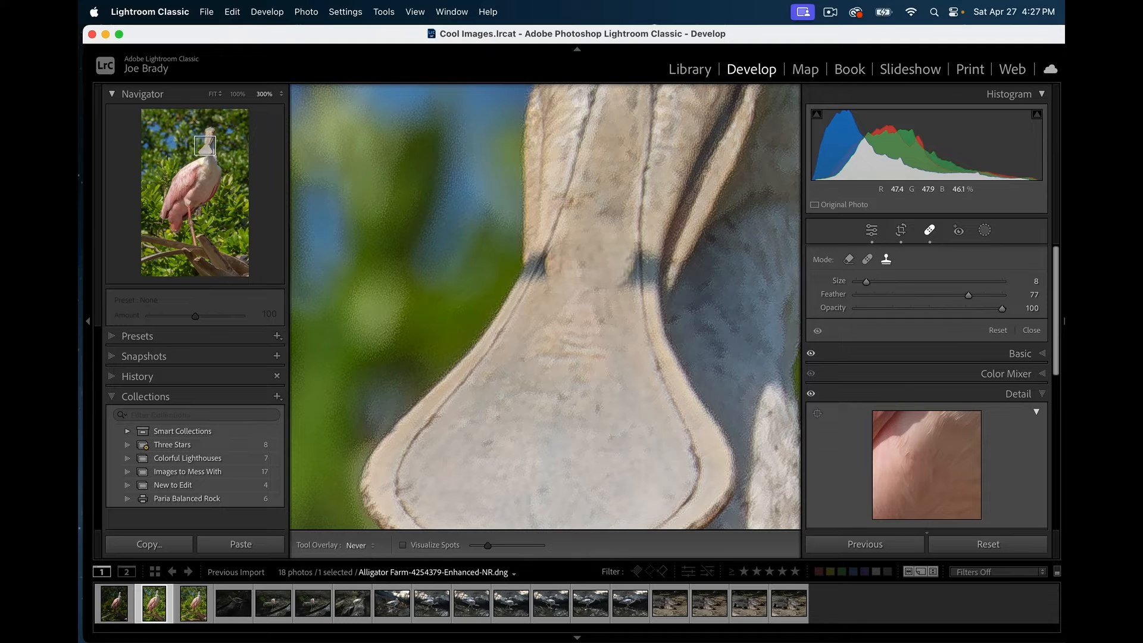
{"action": "mouse_move", "coordinate": [646, 250]}
{"action": "left_mouse_down"}
{"action": "mouse_move", "coordinate": [649, 283]}
{"action": "mouse_move", "coordinate": [648, 262]}
{"action": "left_mouse_up"}
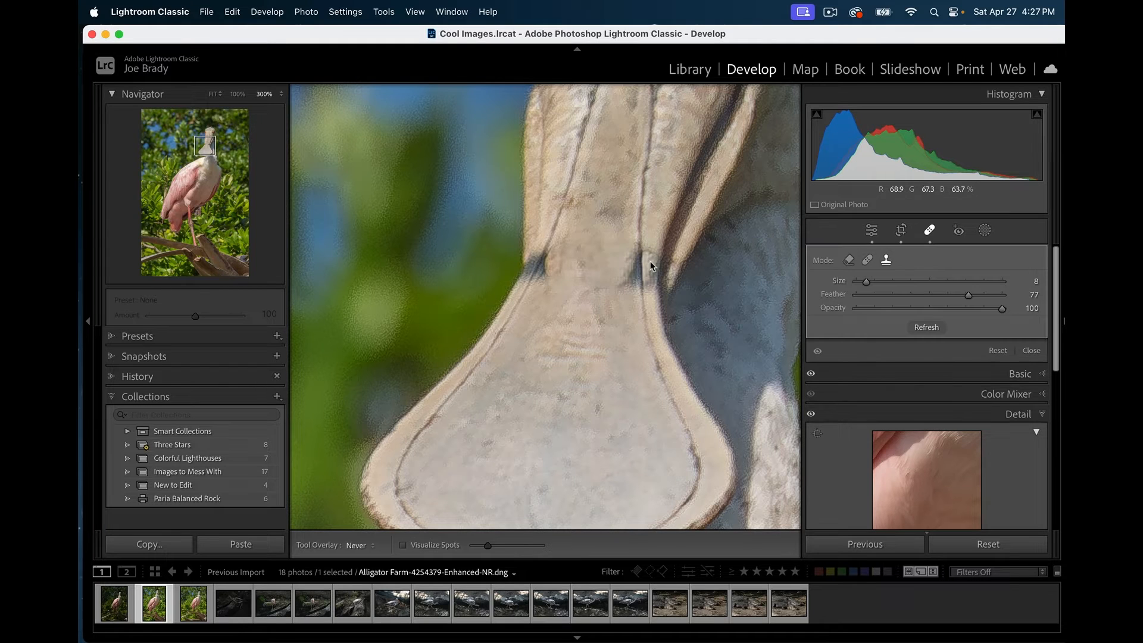
{"action": "key", "text": "h"}
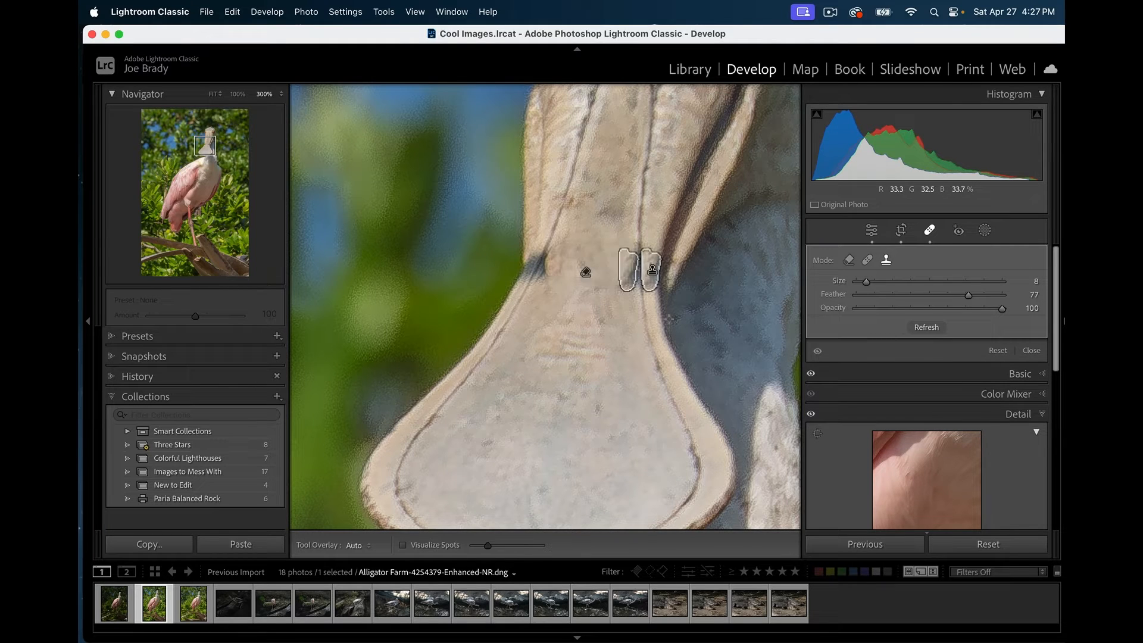
{"action": "mouse_move", "coordinate": [631, 265]}
{"action": "left_mouse_down"}
{"action": "mouse_move", "coordinate": [589, 327]}
{"action": "mouse_move", "coordinate": [616, 302]}
{"action": "left_mouse_up"}
{"action": "left_click_drag", "start_coordinate": [654, 210], "coordinate": [657, 206]}
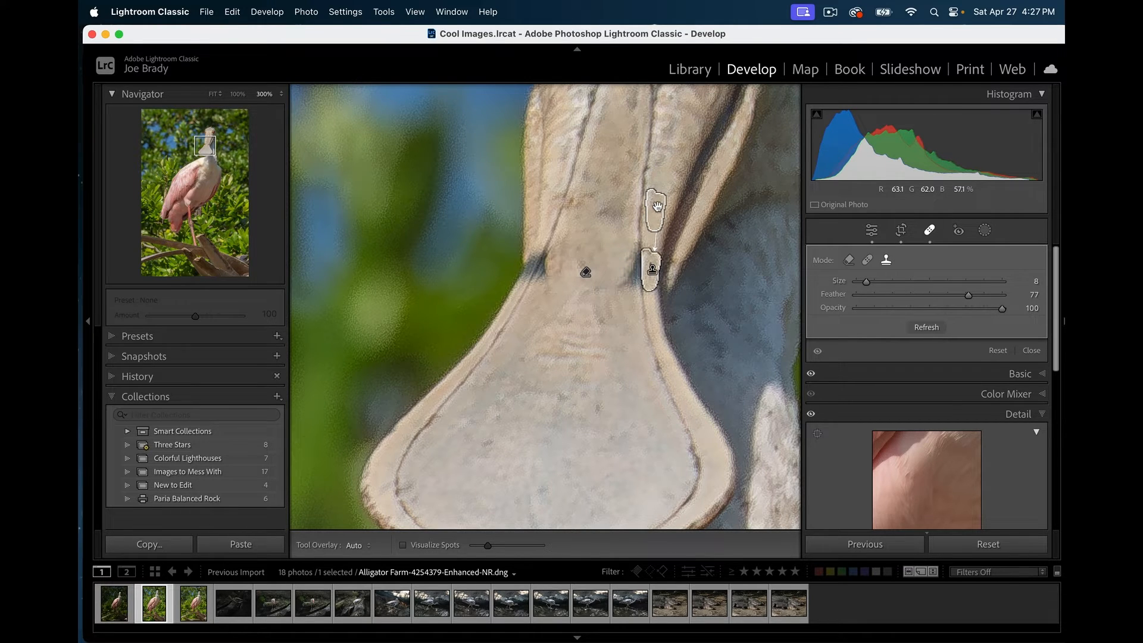
{"action": "left_click", "coordinate": [578, 356]}
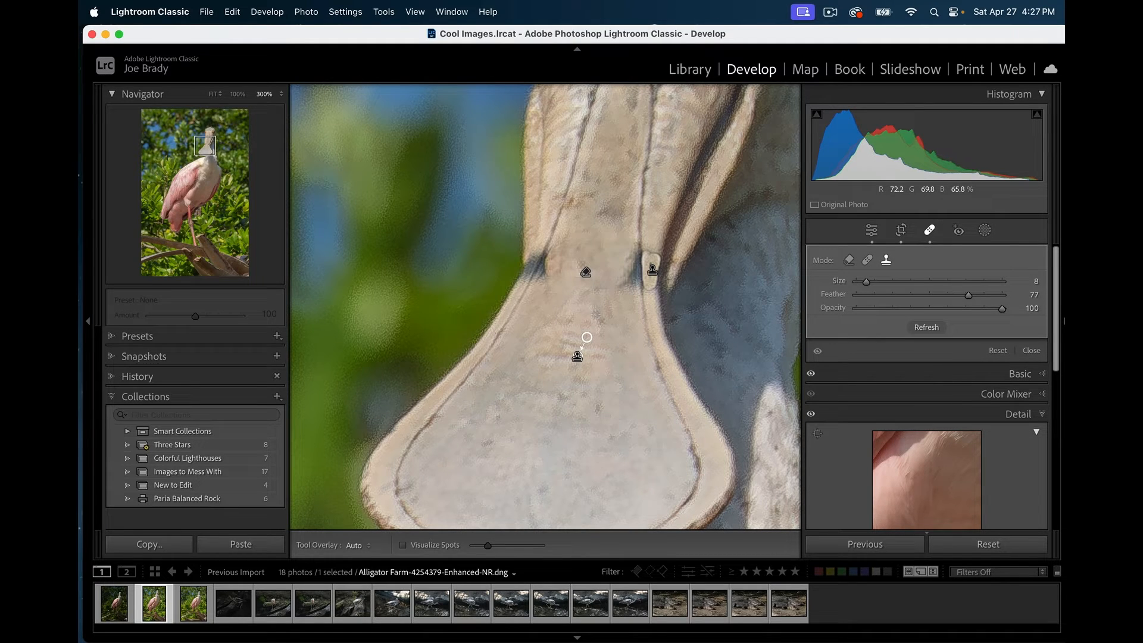
{"action": "key", "text": "super+z"}
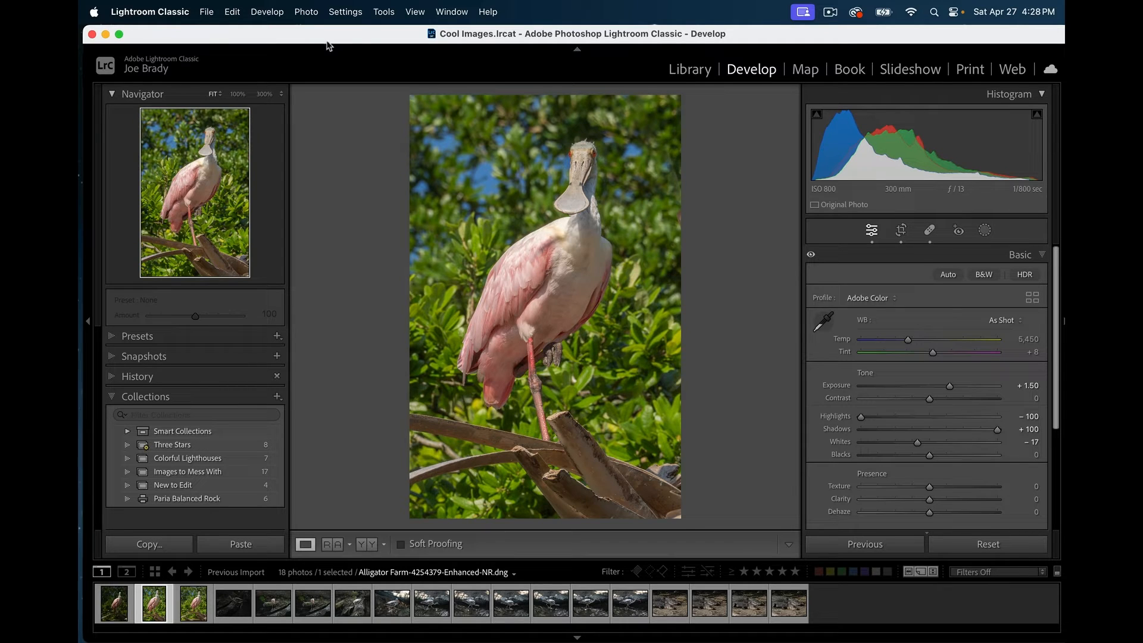
- Send the photo to Photoshop 2024 with Photo > Edit In > Edit in Adobe Photoshop 2024
{"action": "left_click", "coordinate": [306, 12]}
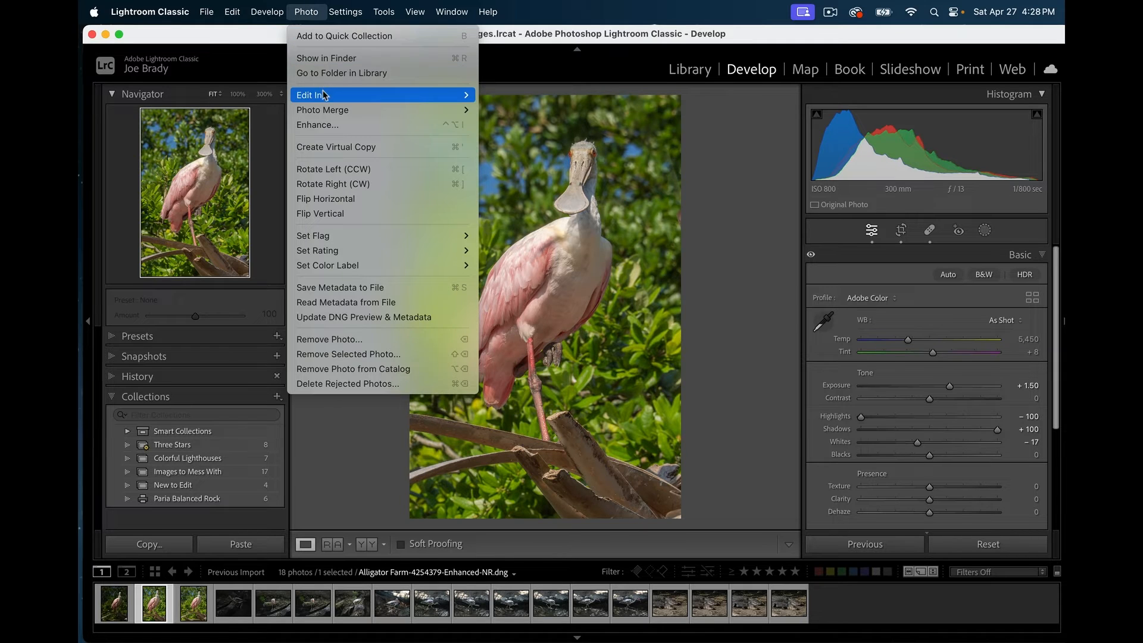
{"action": "mouse_move", "coordinate": [327, 95]}
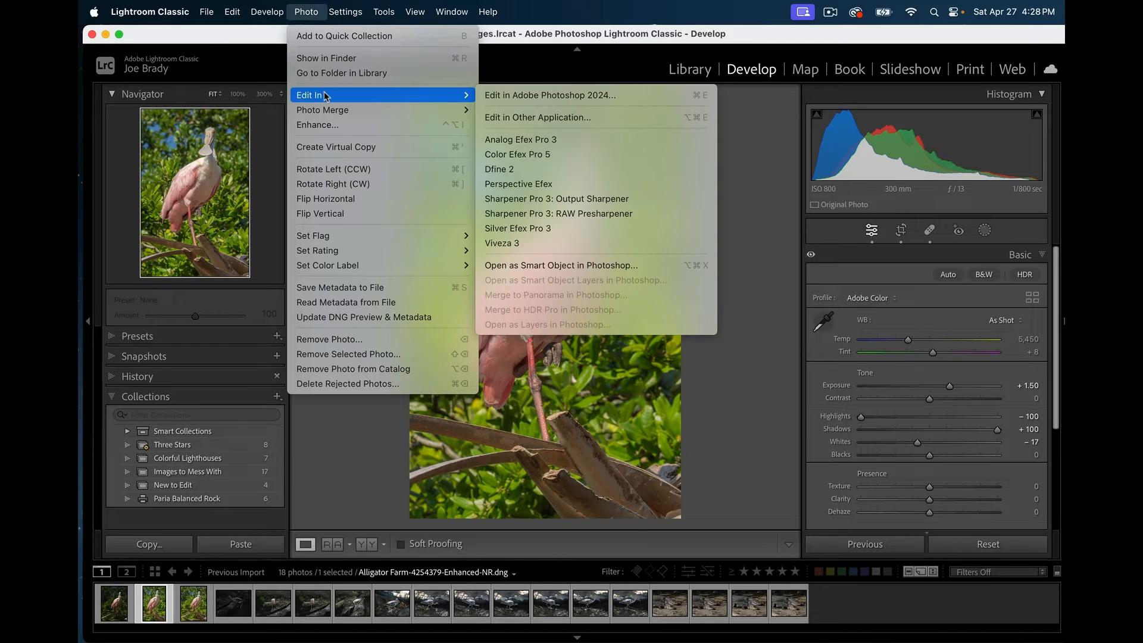
{"action": "left_click", "coordinate": [662, 96]}
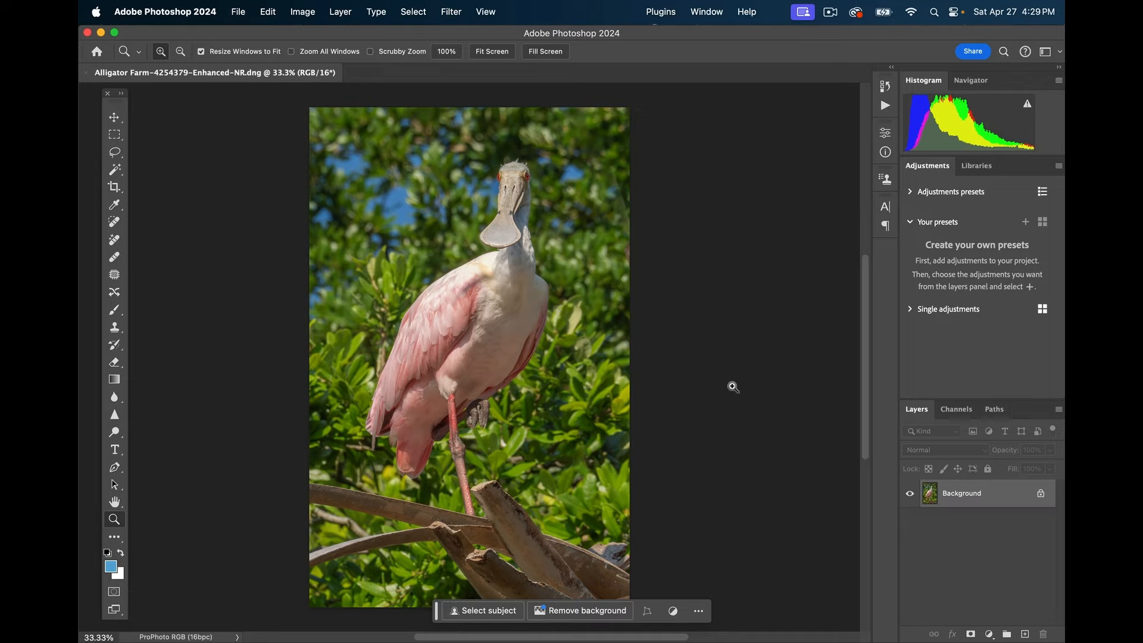
- Duplicate the Background into Layer 1 and zoom in on the bill to 300%
{"action": "key", "text": "super+j"}
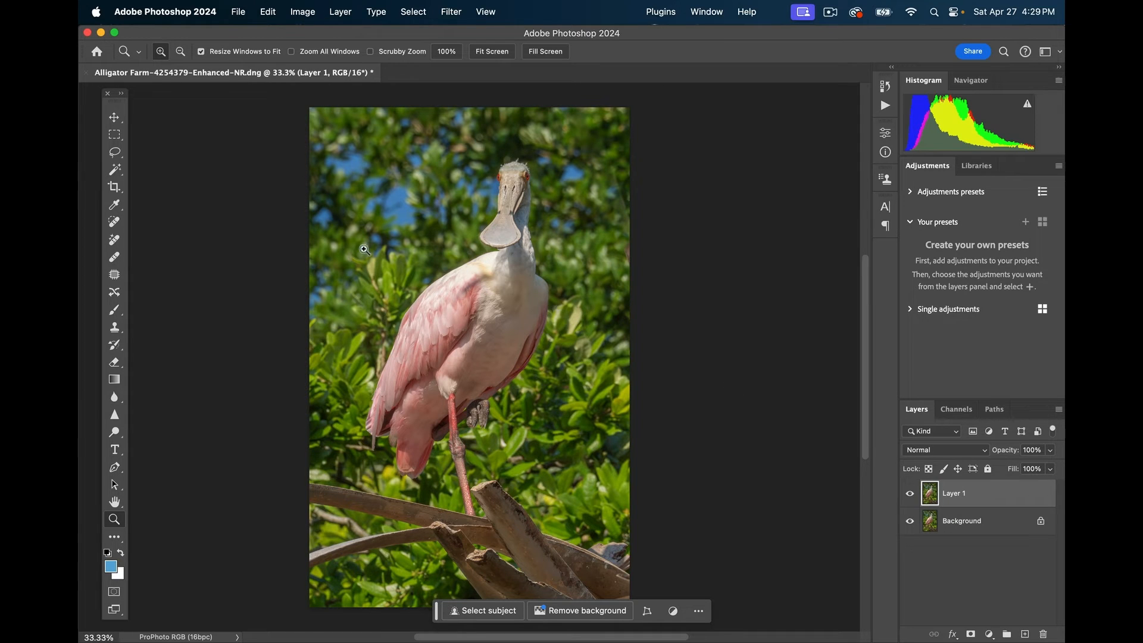
{"action": "left_click", "coordinate": [505, 211]}
{"action": "left_click", "coordinate": [505, 210]}
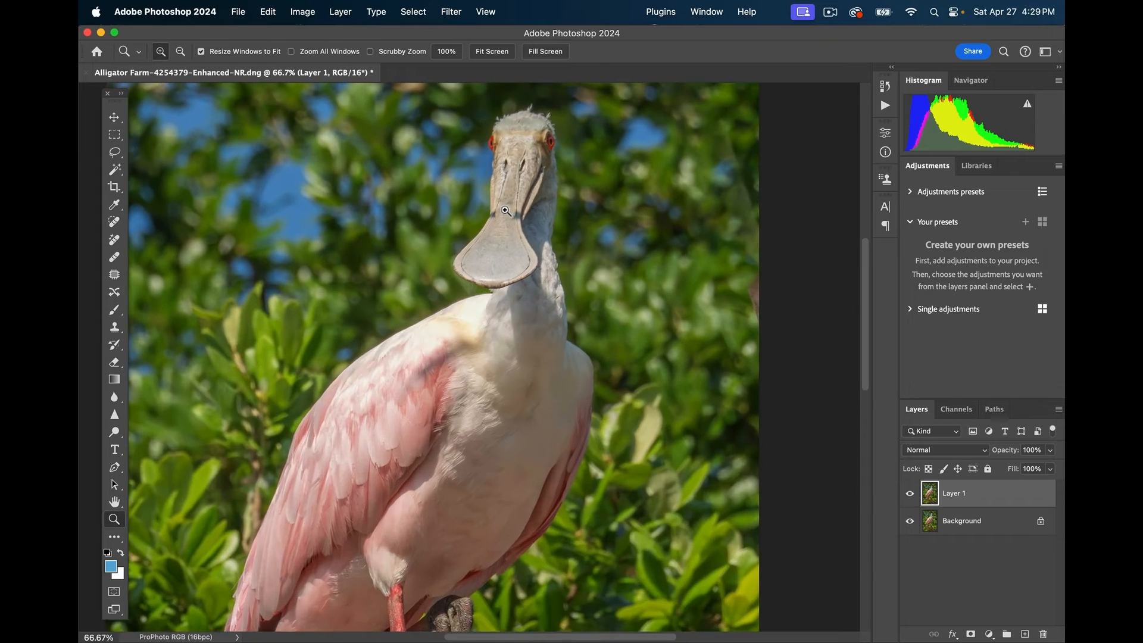
{"action": "left_click", "coordinate": [506, 211]}
{"action": "left_click", "coordinate": [506, 211]}
{"action": "left_click", "coordinate": [505, 210]}
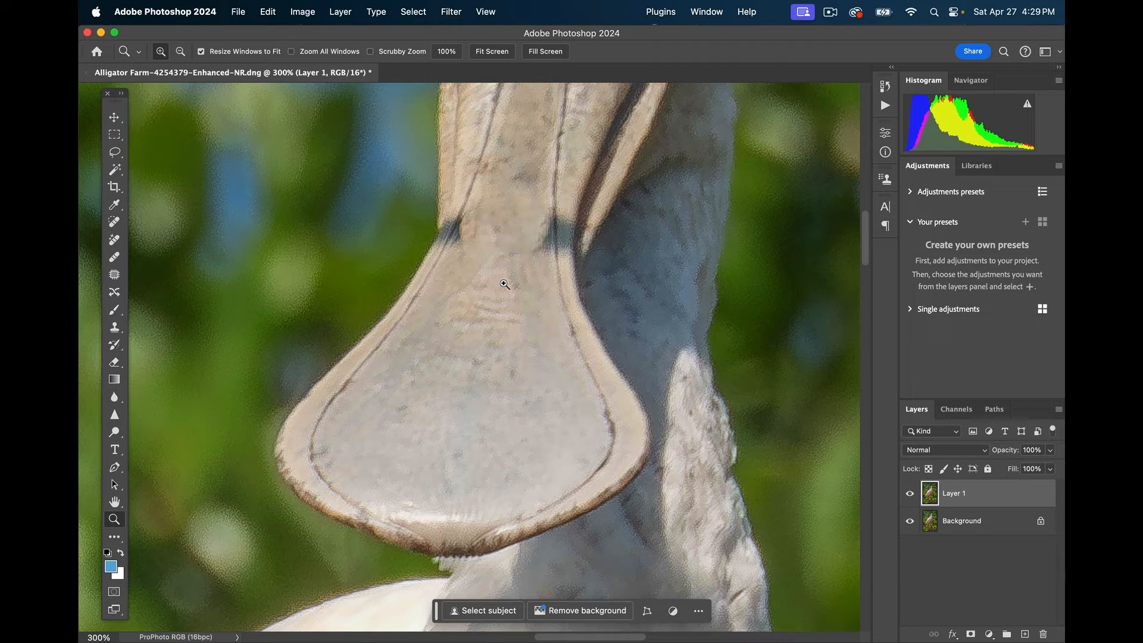
- Set up the Clone Stamp on the bill and resize its brush to 26 px
{"action": "left_click", "coordinate": [122, 333]}
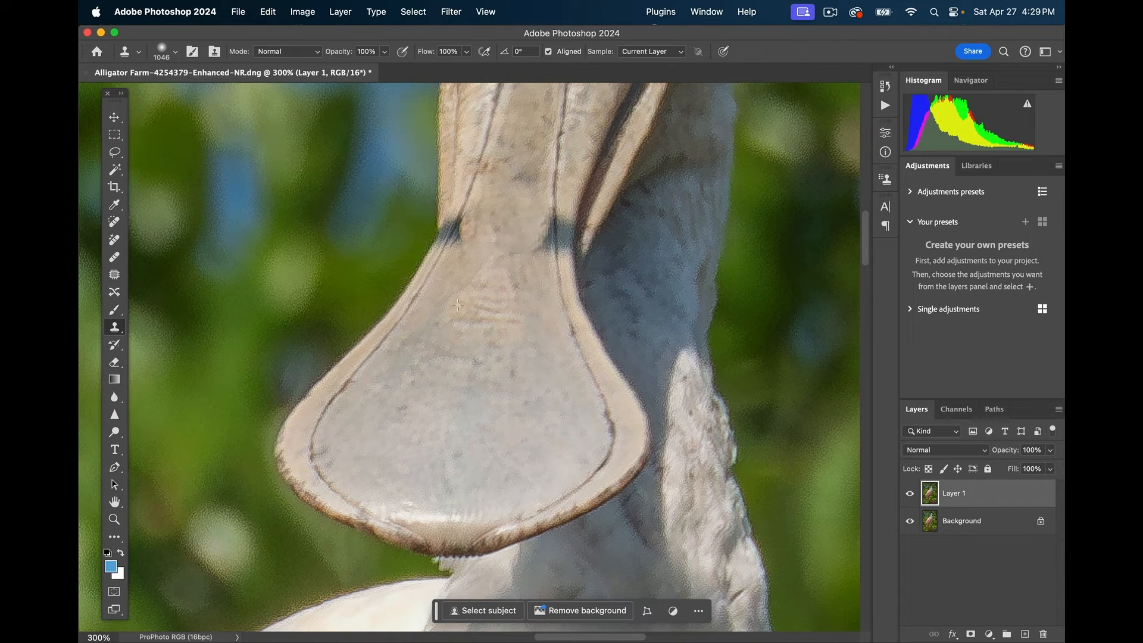
{"action": "left_click", "coordinate": [479, 300], "text": "alt"}
{"action": "left_click", "coordinate": [259, 106]}
{"action": "key", "text": "ctrl+z"}
{"action": "left_click", "coordinate": [175, 52]}
{"action": "left_click", "coordinate": [171, 91]}
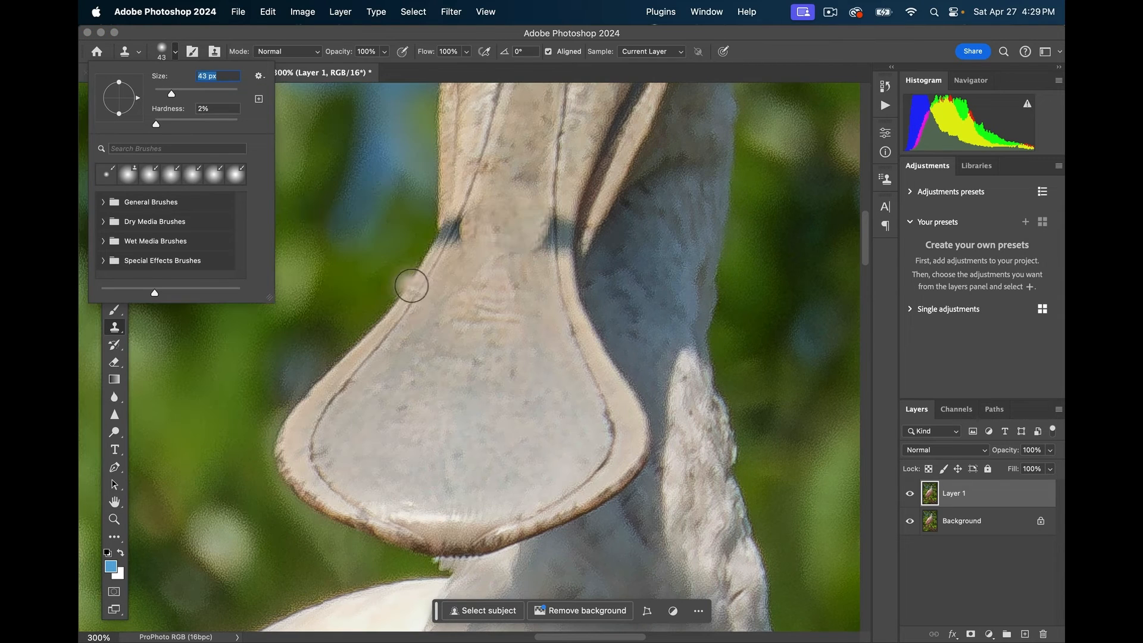
{"action": "key", "text": "space"}
{"action": "left_click", "coordinate": [506, 288]}
{"action": "left_click", "coordinate": [587, 271]}
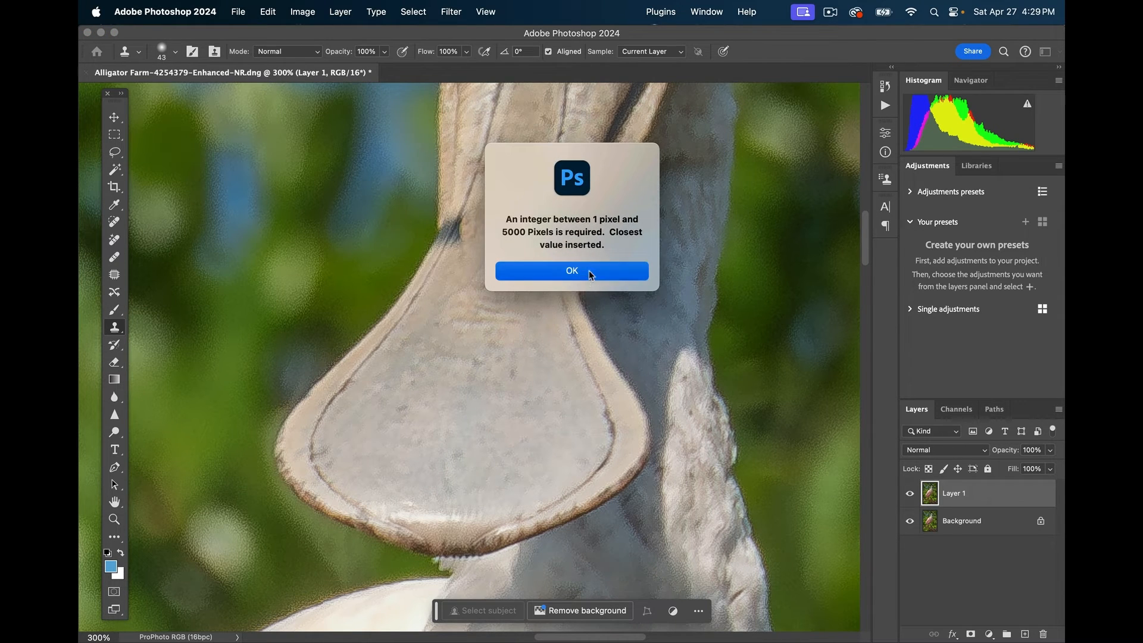
{"action": "key", "text": "space"}
{"action": "left_click_drag", "start_coordinate": [529, 303], "coordinate": [540, 339]}
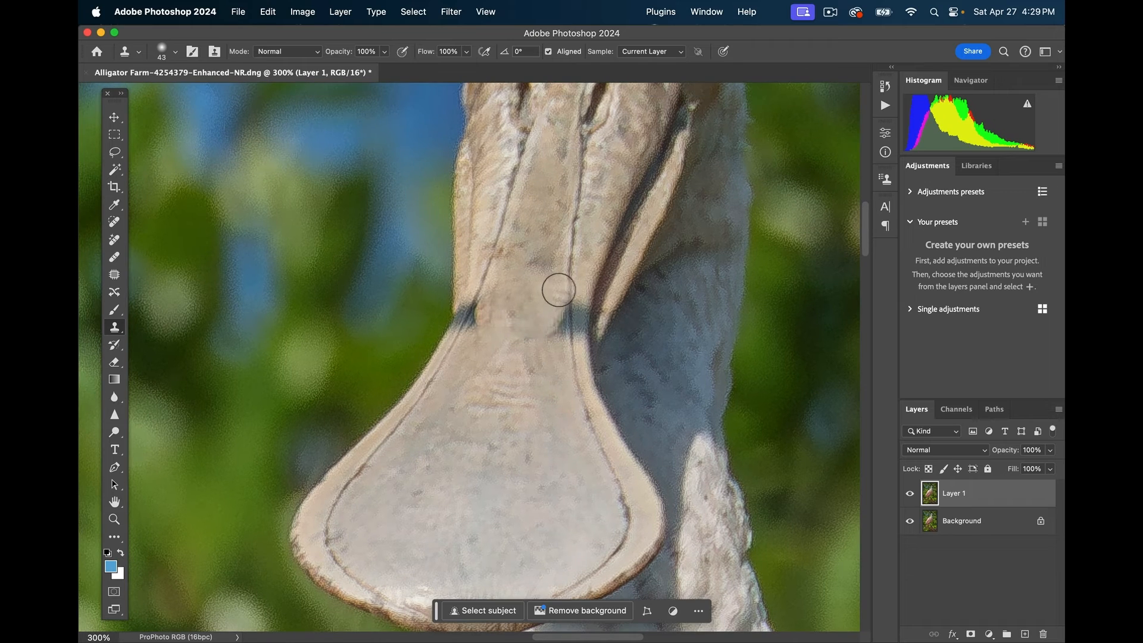
{"action": "left_click", "coordinate": [553, 294], "text": "ctrl+alt"}
{"action": "left_click_drag", "start_coordinate": [553, 294], "coordinate": [539, 294]}
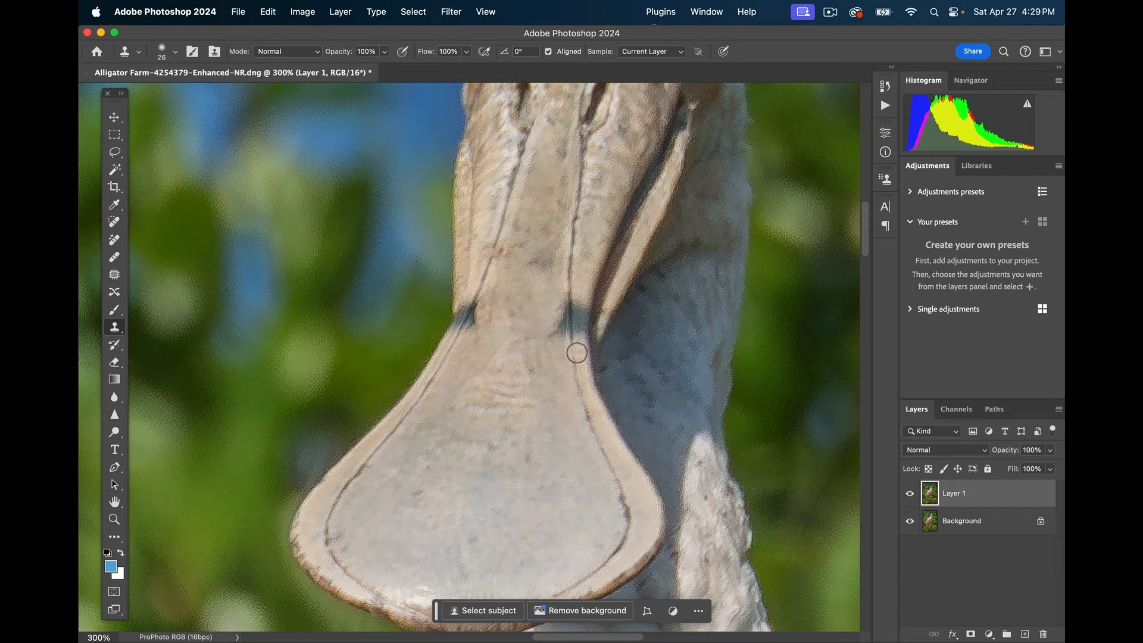
- Clone beak texture over the dark line, the blue-grey patch, the bill's edge and the lower smudge
{"action": "left_click", "coordinate": [569, 262]}
{"action": "left_click", "coordinate": [570, 261], "text": "alt"}
{"action": "mouse_move", "coordinate": [569, 306]}
{"action": "left_mouse_down"}
{"action": "mouse_move", "coordinate": [569, 328]}
{"action": "mouse_move", "coordinate": [562, 306]}
{"action": "mouse_move", "coordinate": [548, 334]}
{"action": "left_mouse_up"}
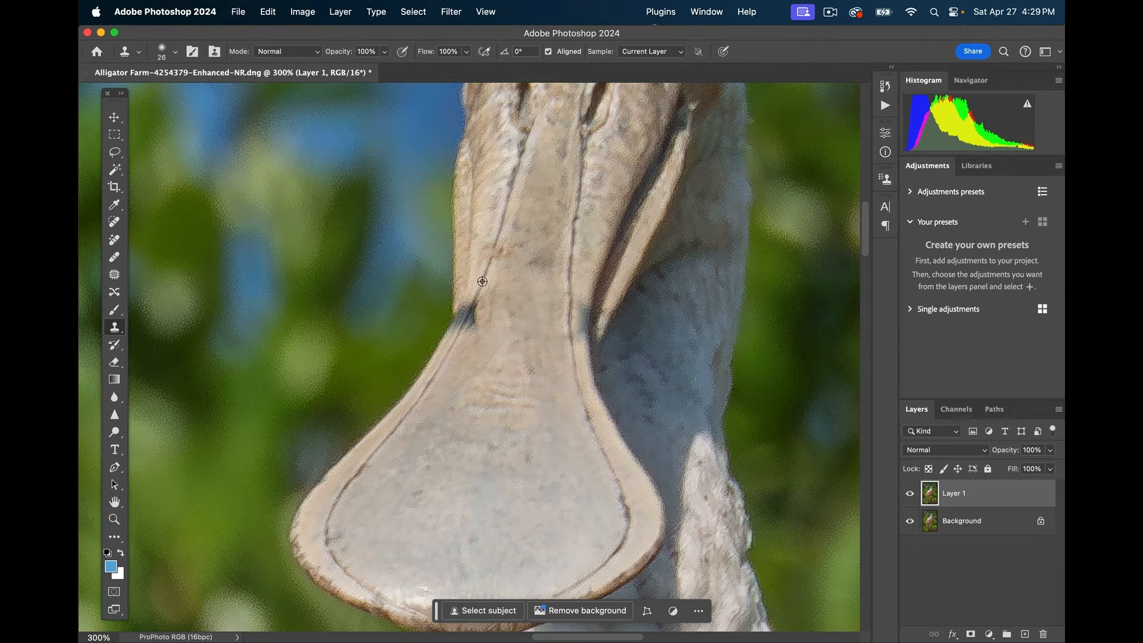
{"action": "left_click", "coordinate": [481, 285], "text": "alt"}
{"action": "left_click_drag", "start_coordinate": [473, 305], "coordinate": [459, 332]}
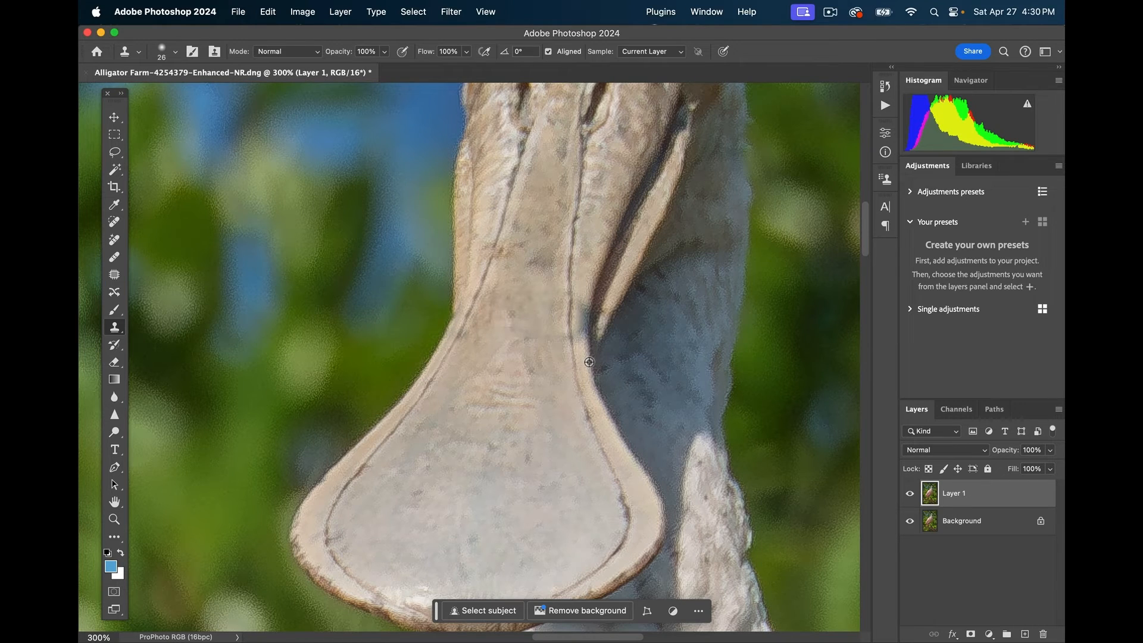
{"action": "left_click", "coordinate": [591, 362], "text": "alt"}
{"action": "left_click_drag", "start_coordinate": [588, 334], "coordinate": [596, 264]}
- Lasso the smudge on the bill's inner edge, Content-Aware fill it, and deselect
{"action": "key", "text": "l"}
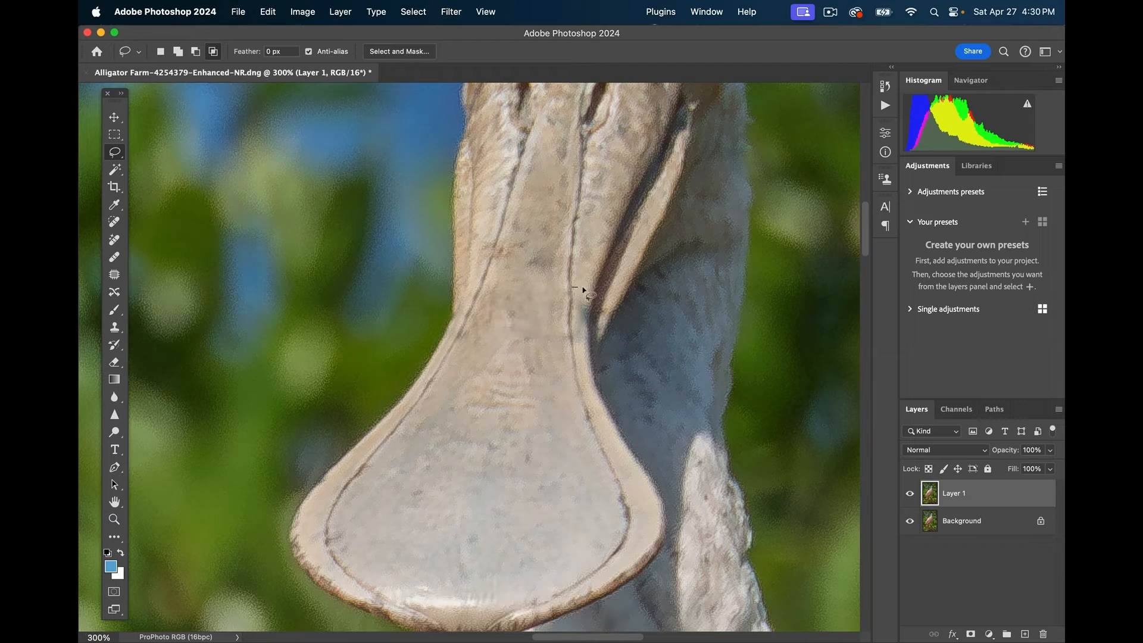
{"action": "mouse_move", "coordinate": [583, 289]}
{"action": "left_mouse_down"}
{"action": "mouse_move", "coordinate": [588, 352]}
{"action": "mouse_move", "coordinate": [571, 337]}
{"action": "left_mouse_up"}
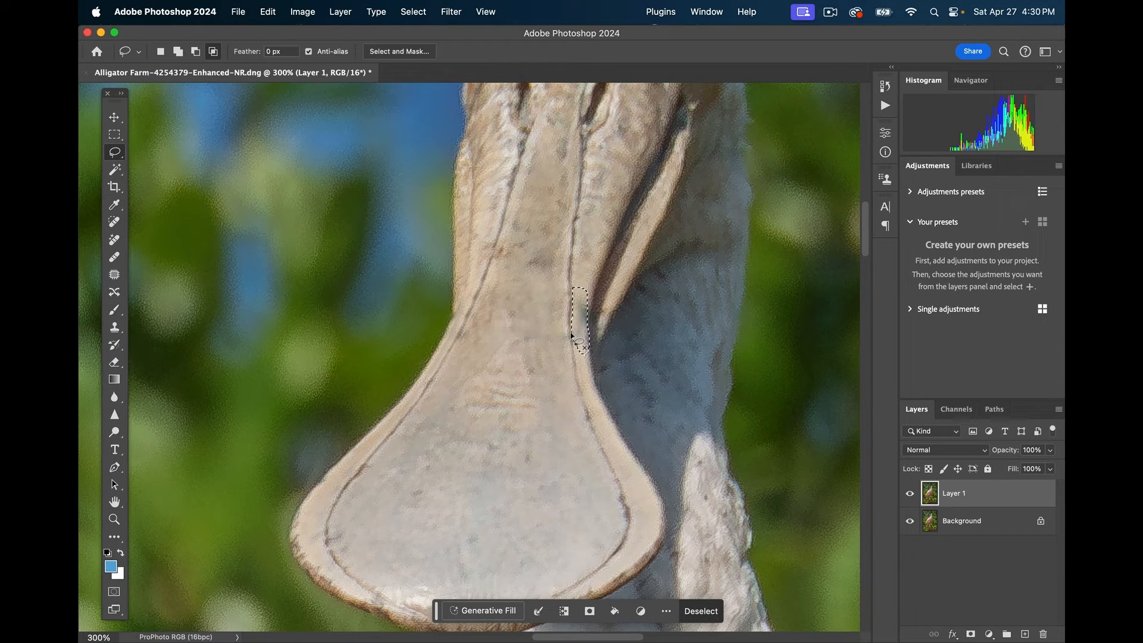
{"action": "key", "text": "shift+BackSpace"}
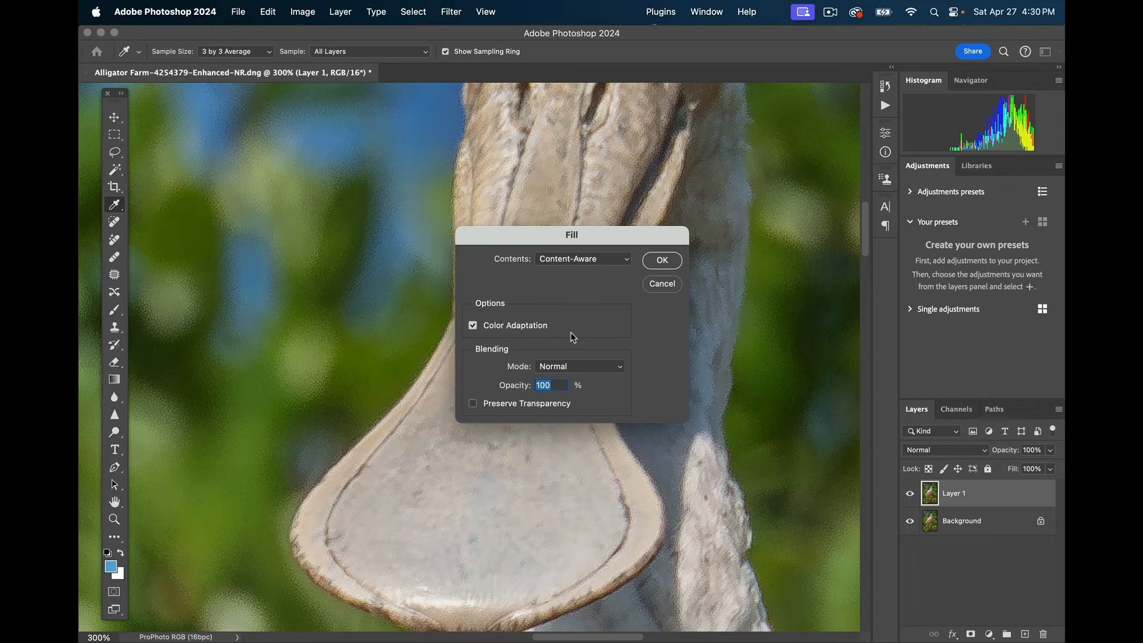
{"action": "key", "text": "Return"}
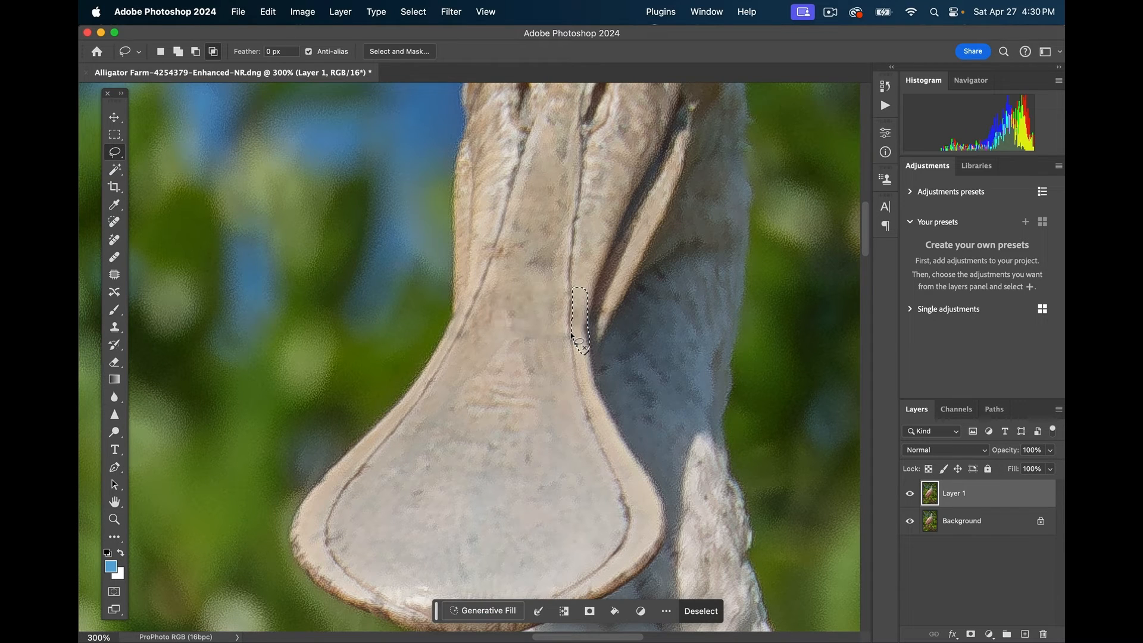
{"action": "key", "text": "super+d"}
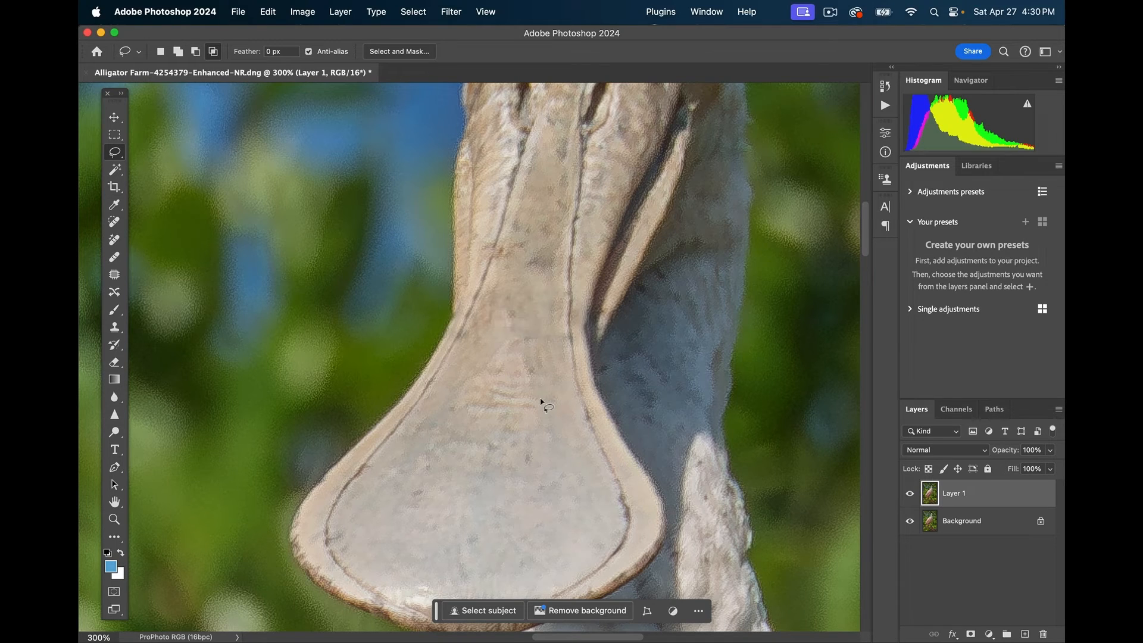
- Fit the photo on screen, save it as Alligator Farm-4254379-Enhanced-NR-Edit.tif, and return to Lightroom Classic
{"action": "key", "text": "super+0"}
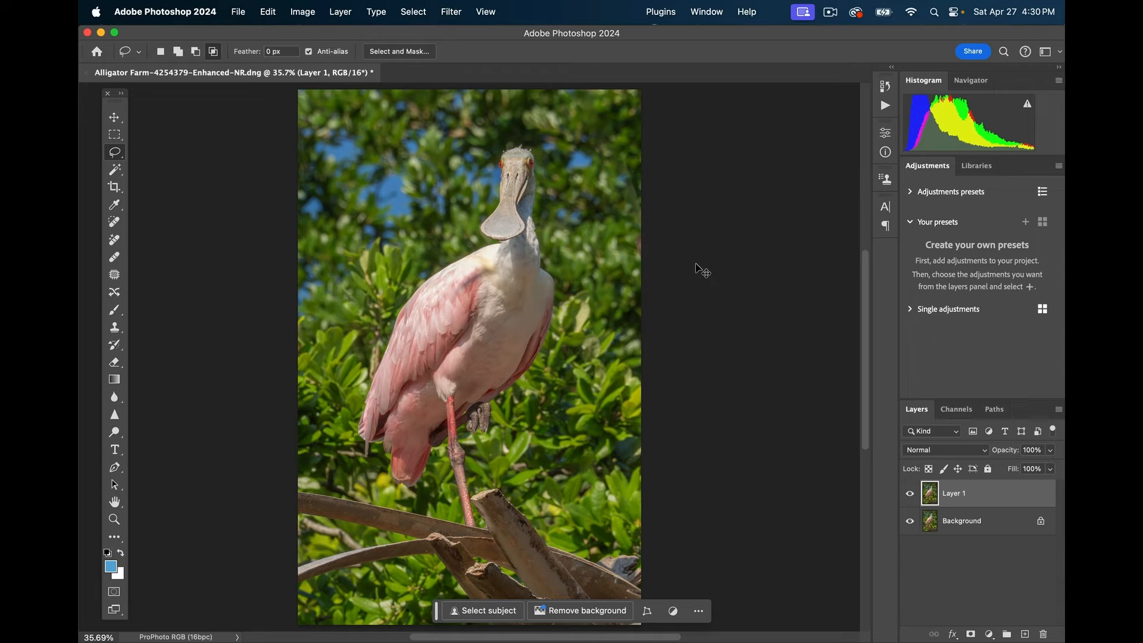
{"action": "key", "text": "super+s"}
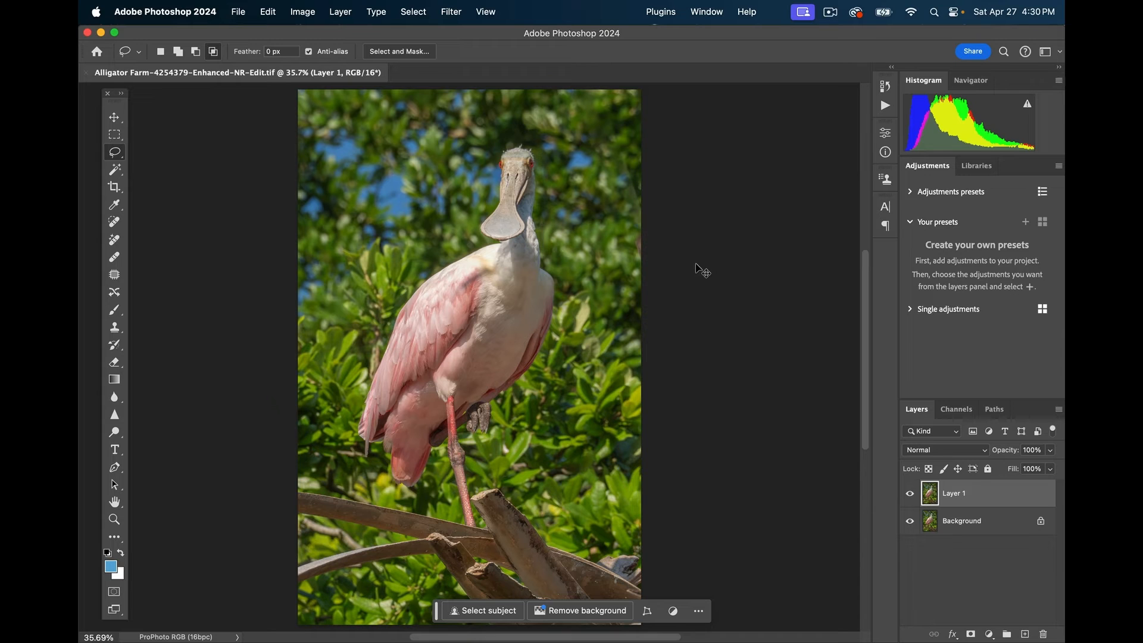
{"action": "key", "text": "super+Tab"}
{"action": "key", "text": "super+Tab"}
{"action": "key", "text": "super+Tab"}
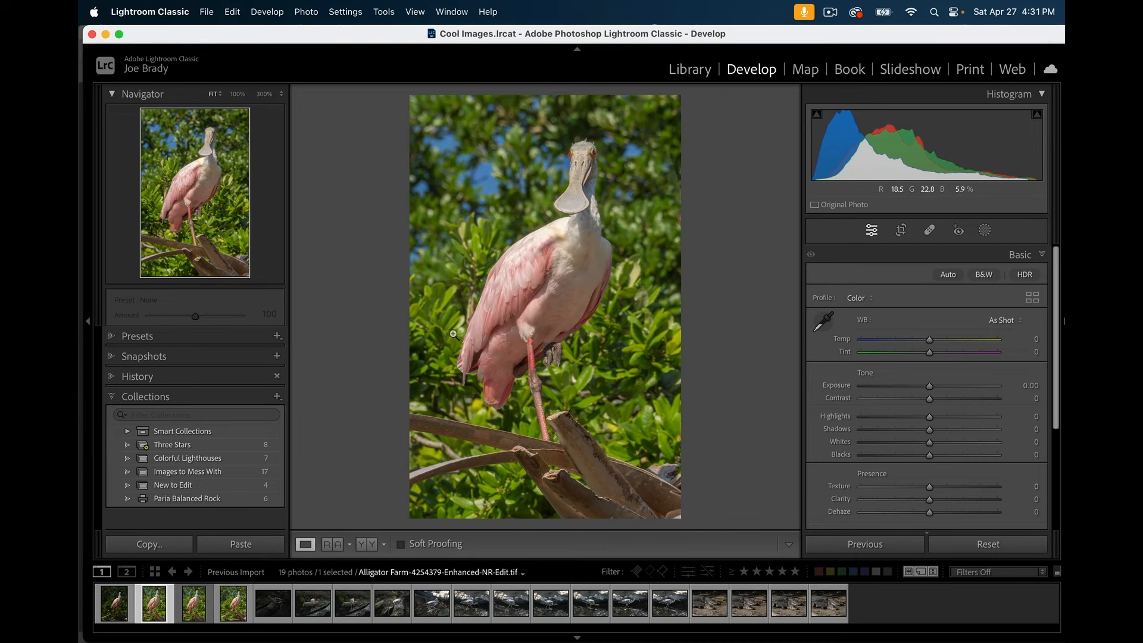
- Inspect the cleaned bill at 300% and then 100%, and collapse the Histogram panel
{"action": "left_click", "coordinate": [586, 191]}
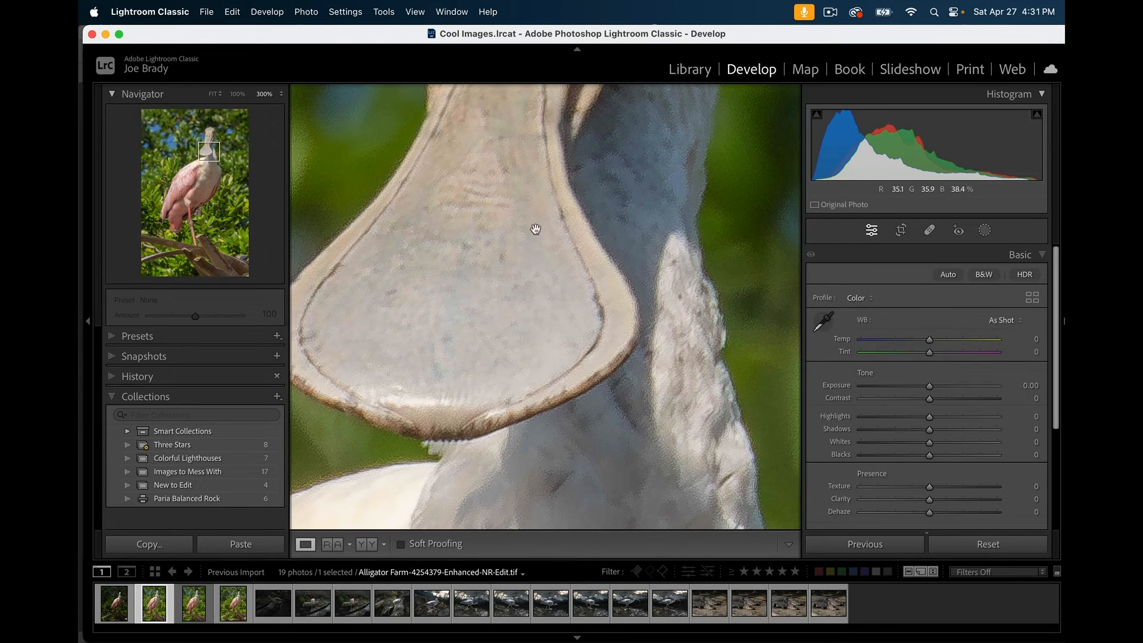
{"action": "left_click", "coordinate": [243, 98]}
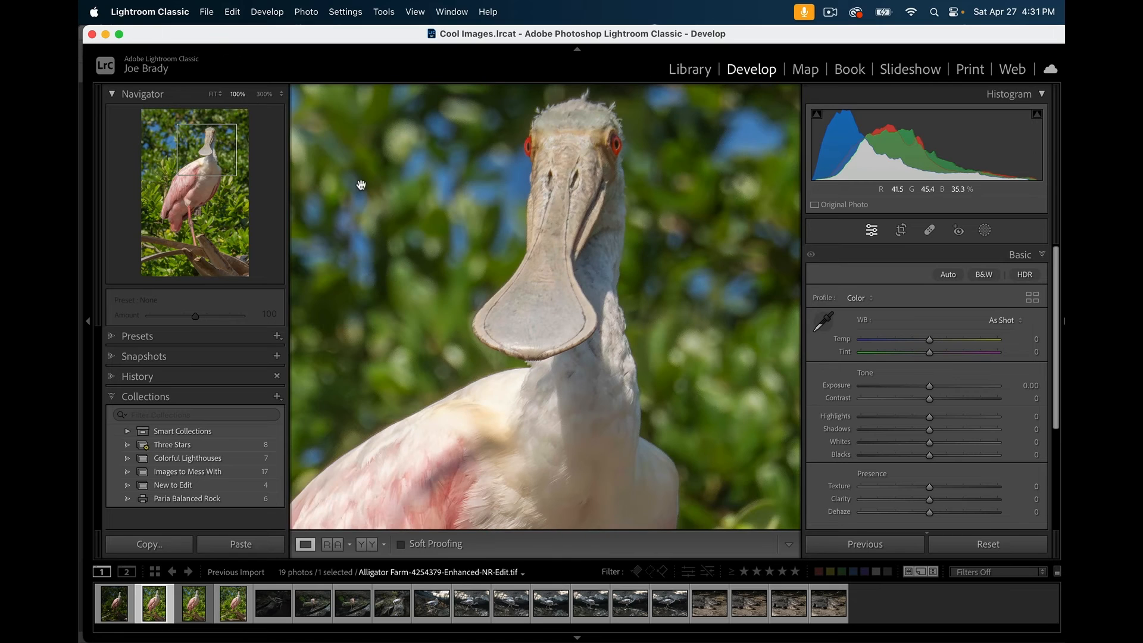
{"action": "left_click_drag", "start_coordinate": [554, 296], "coordinate": [588, 319]}
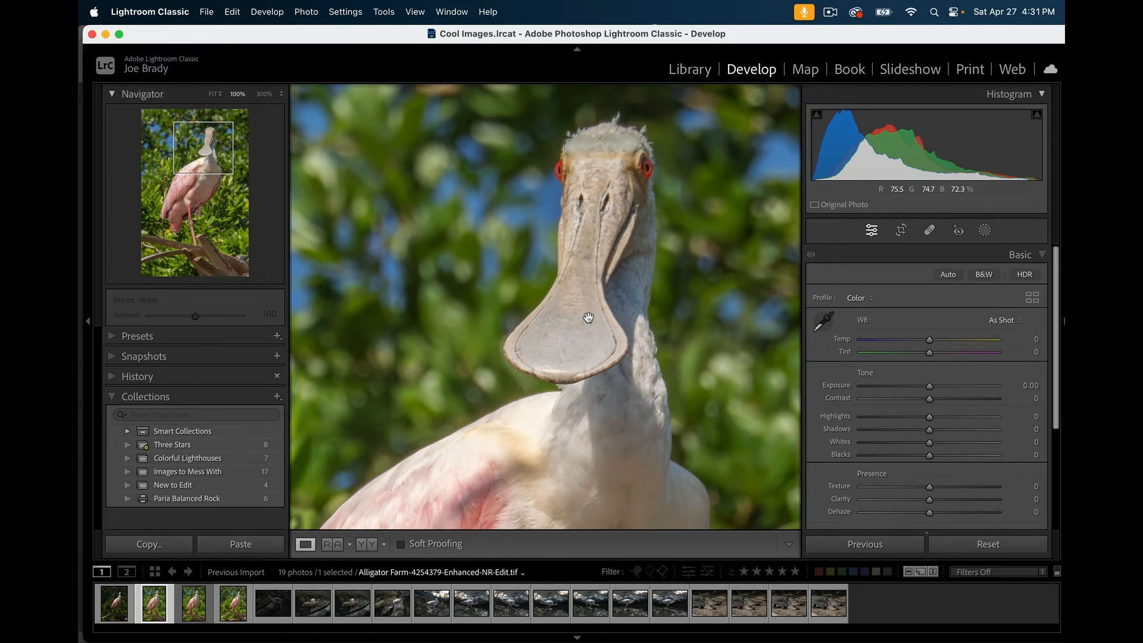
{"action": "key", "text": "super+0"}
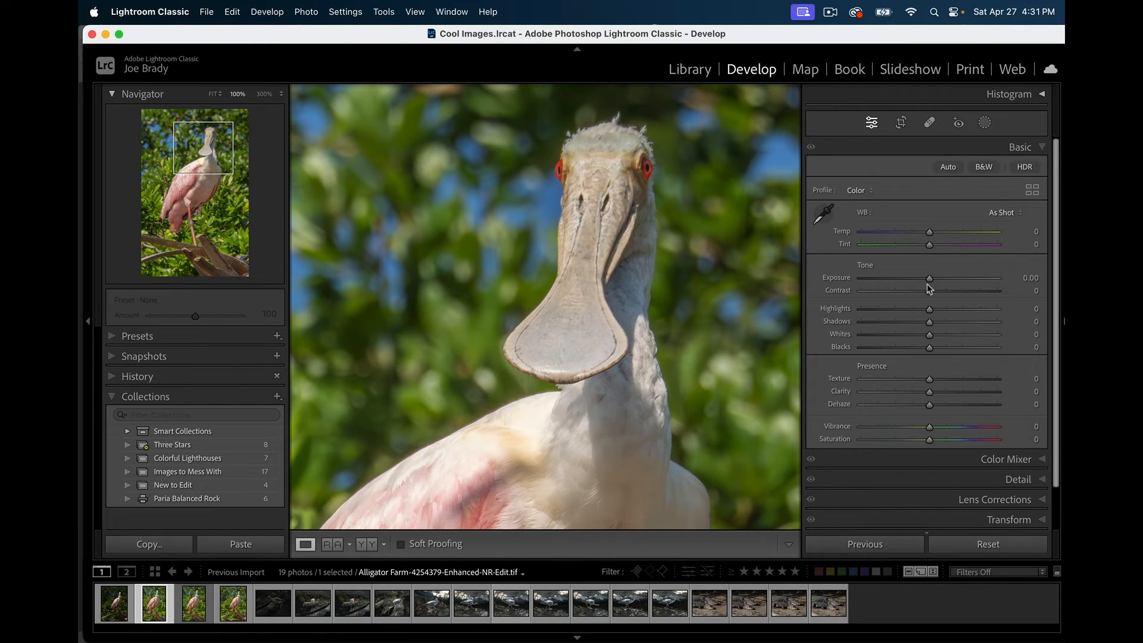
- Set Exposure −3.15, Contrast +58, Highlights −40, Whites +31, Texture +37, Clarity −38, Vibrance +30, Saturation −42
{"action": "left_click_drag", "start_coordinate": [926, 280], "coordinate": [950, 334]}
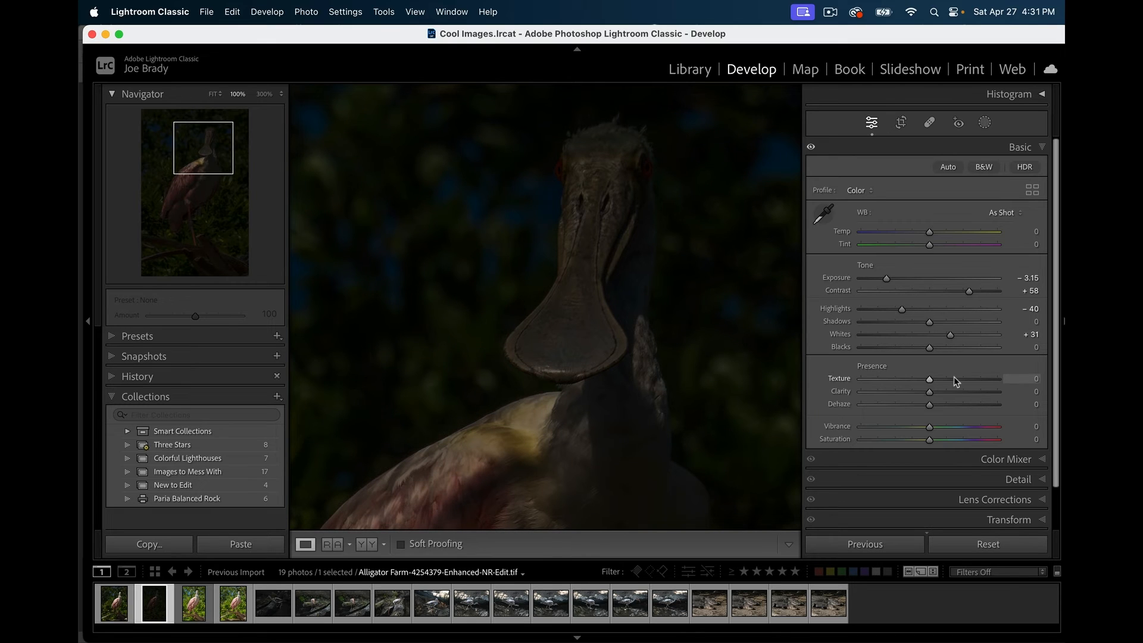
{"action": "left_click_drag", "start_coordinate": [929, 379], "coordinate": [902, 441]}
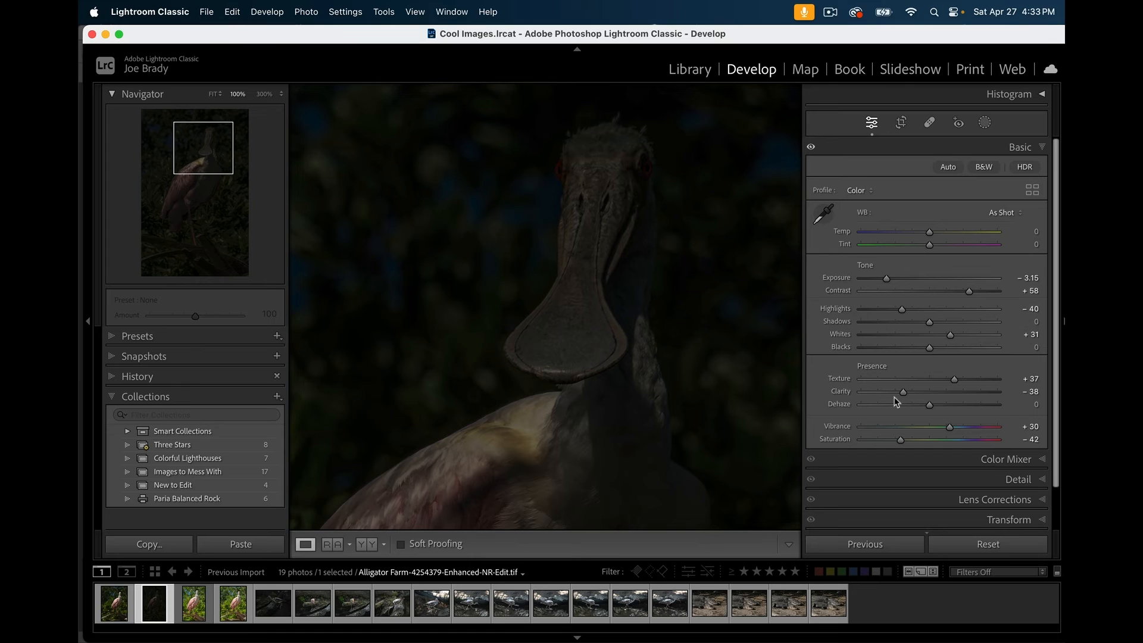
- Reset Exposure and all Tone and Presence sliders to 0, then fit the whole spoonbill photo on screen
{"action": "double_click", "coordinate": [836, 279]}
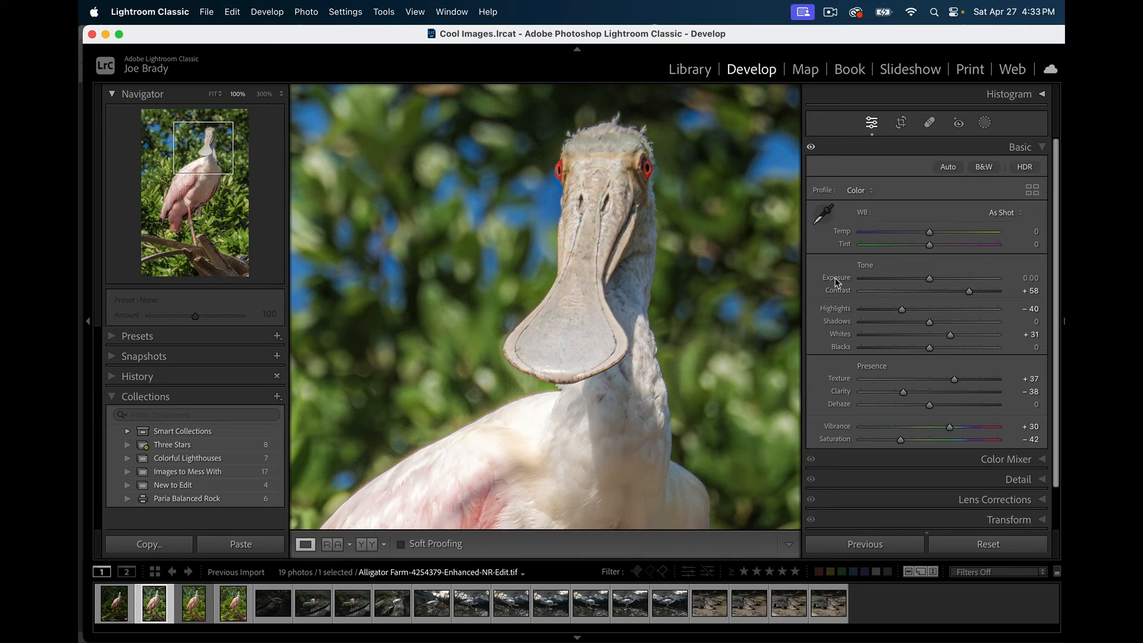
{"action": "double_click", "coordinate": [866, 268]}
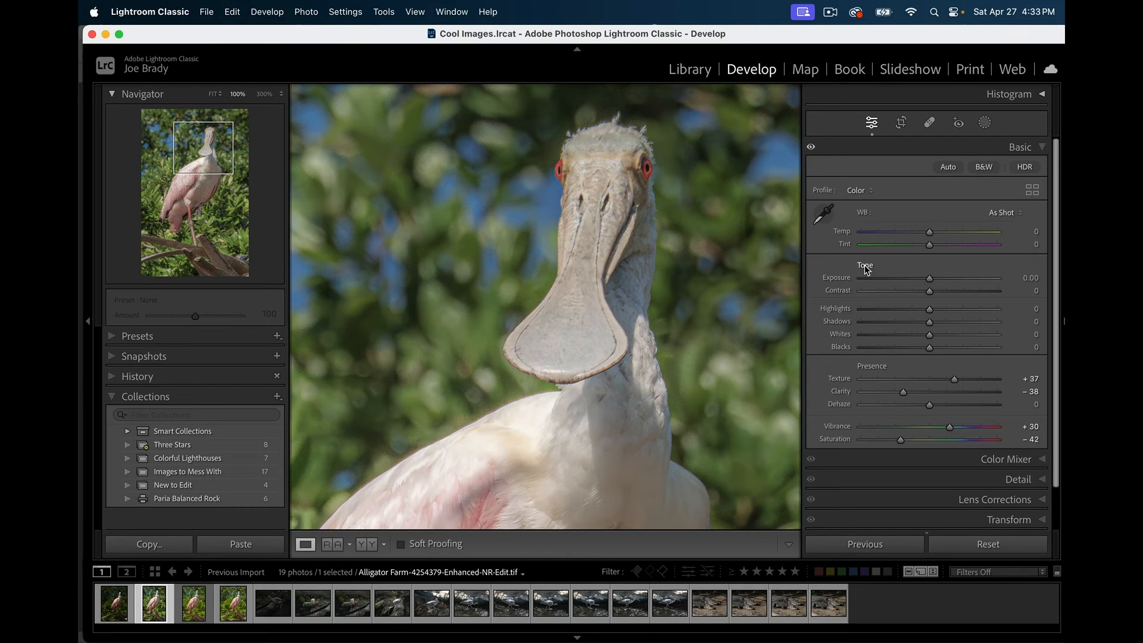
{"action": "double_click", "coordinate": [879, 367]}
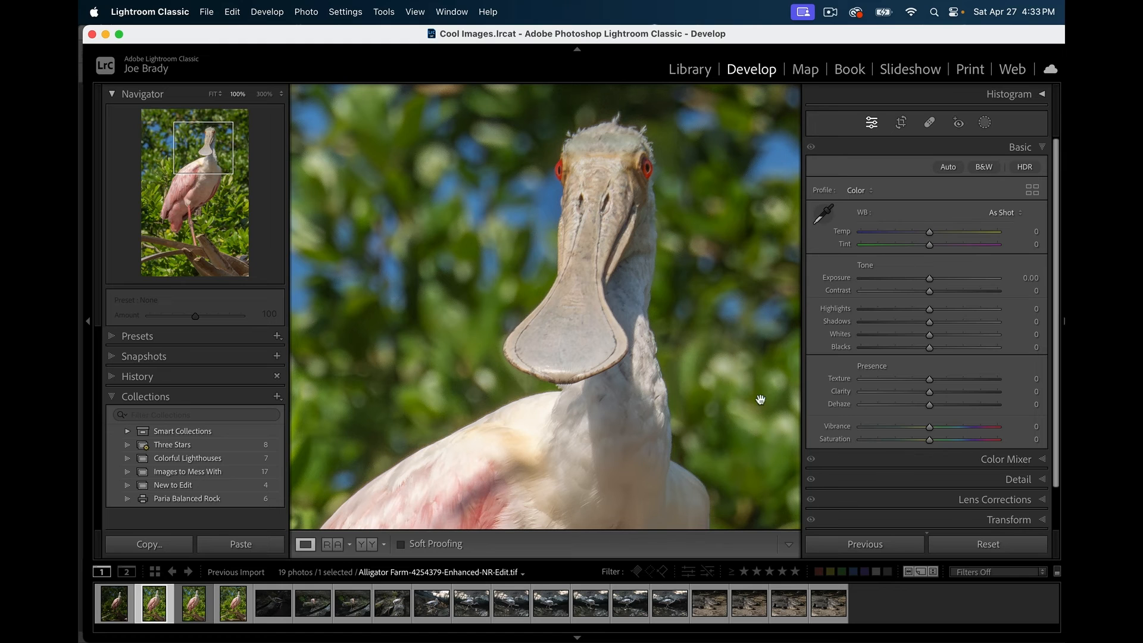
{"action": "left_click", "coordinate": [722, 369]}
{"action": "left_click", "coordinate": [721, 368]}
{"action": "left_click", "coordinate": [721, 368]}
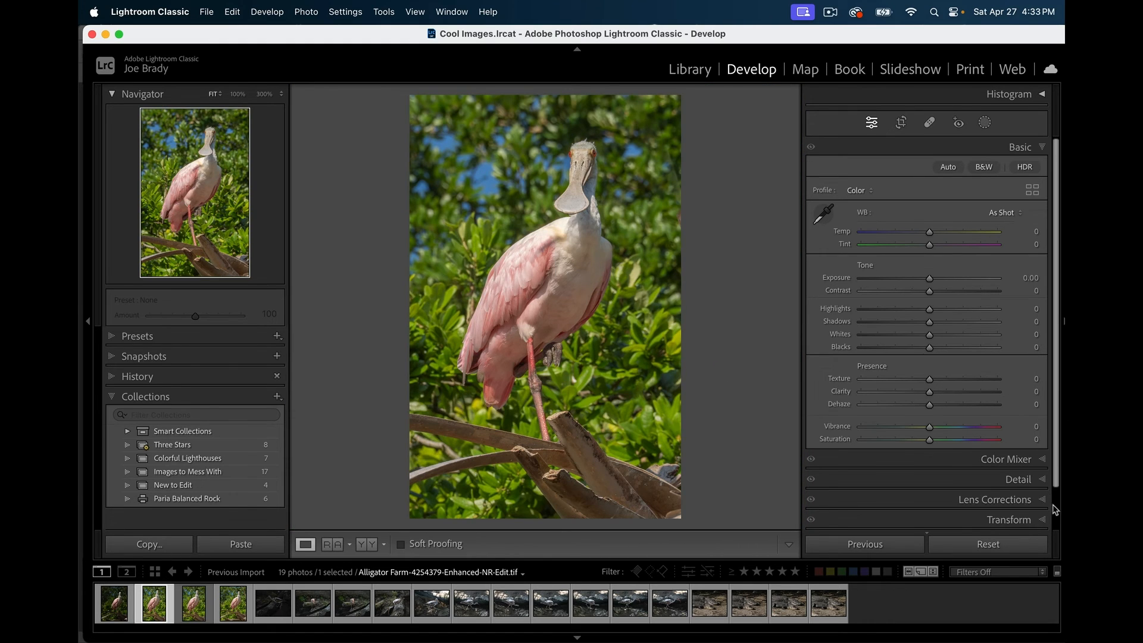
- Darken the spoonbill photo's corners with a −16 post-crop vignette and expand Point Color mixing
{"action": "scroll", "coordinate": [1058, 519], "scroll_direction": "down", "scroll_amount": 2}
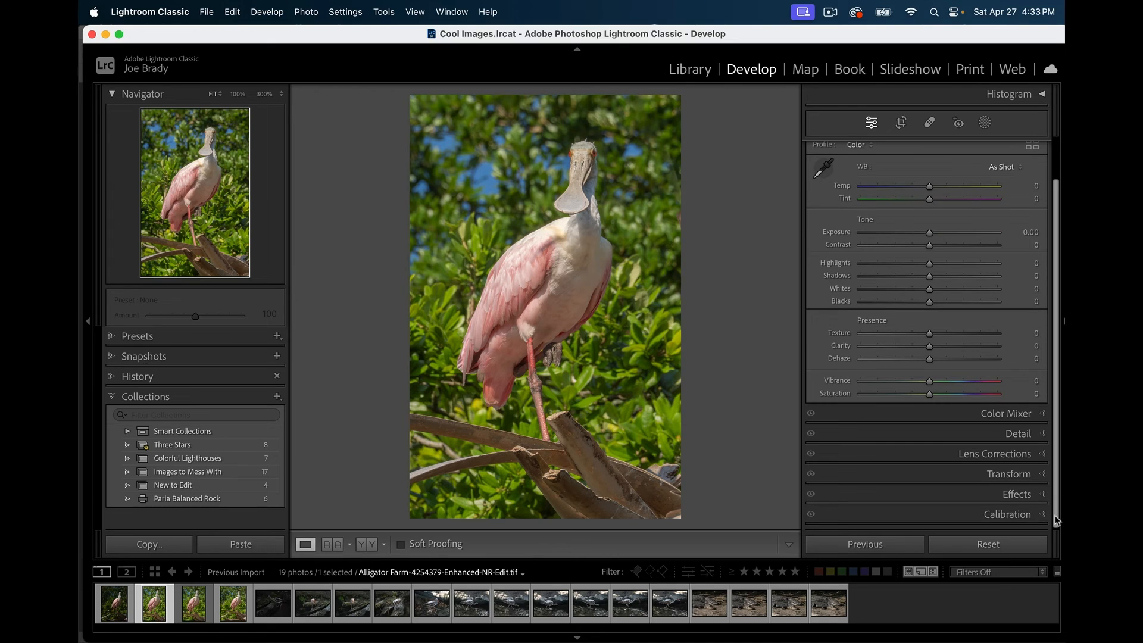
{"action": "left_click", "coordinate": [1020, 497]}
{"action": "left_click_drag", "start_coordinate": [929, 294], "coordinate": [921, 295]}
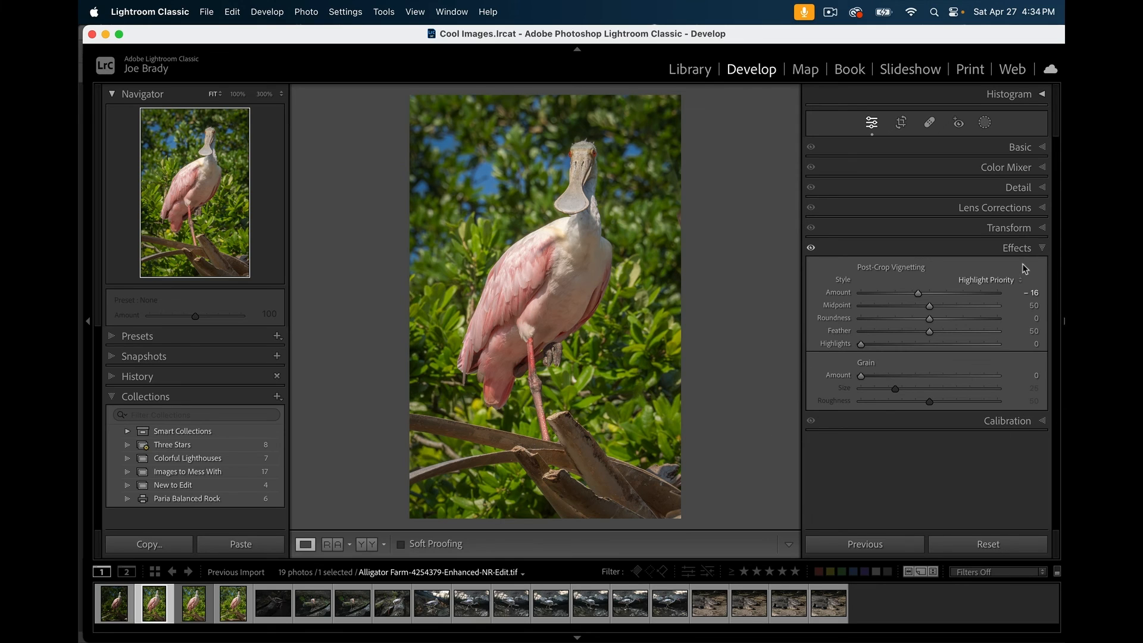
{"action": "left_click", "coordinate": [1018, 168]}
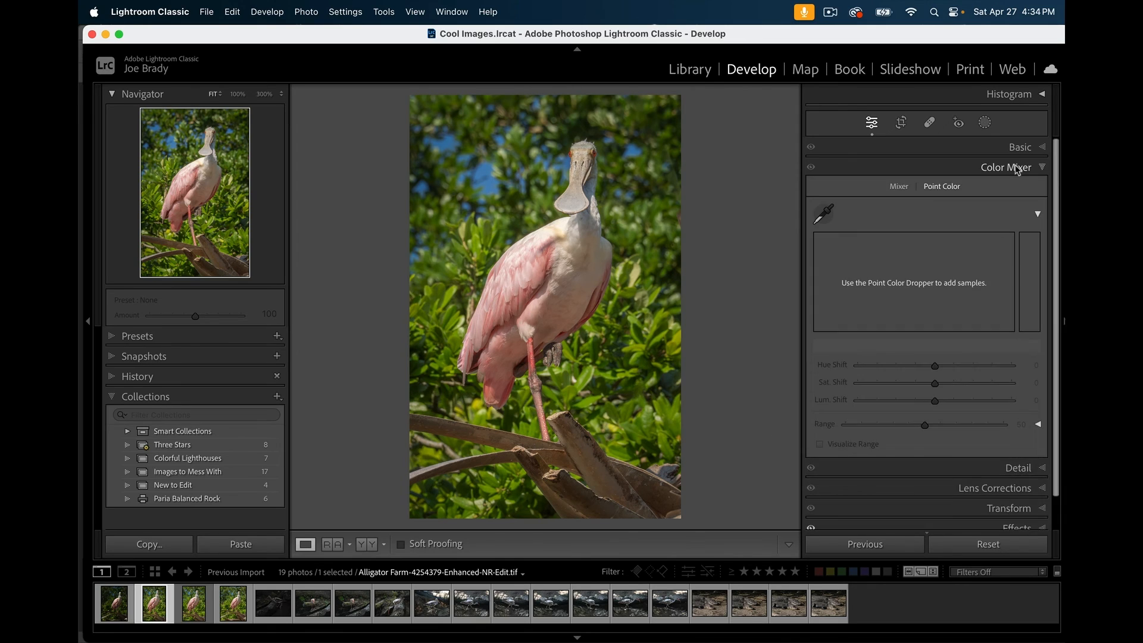
- Sample the leaves' green with the Point Color dropper and shift it to luminance −40, saturation −22
{"action": "left_click", "coordinate": [823, 213]}
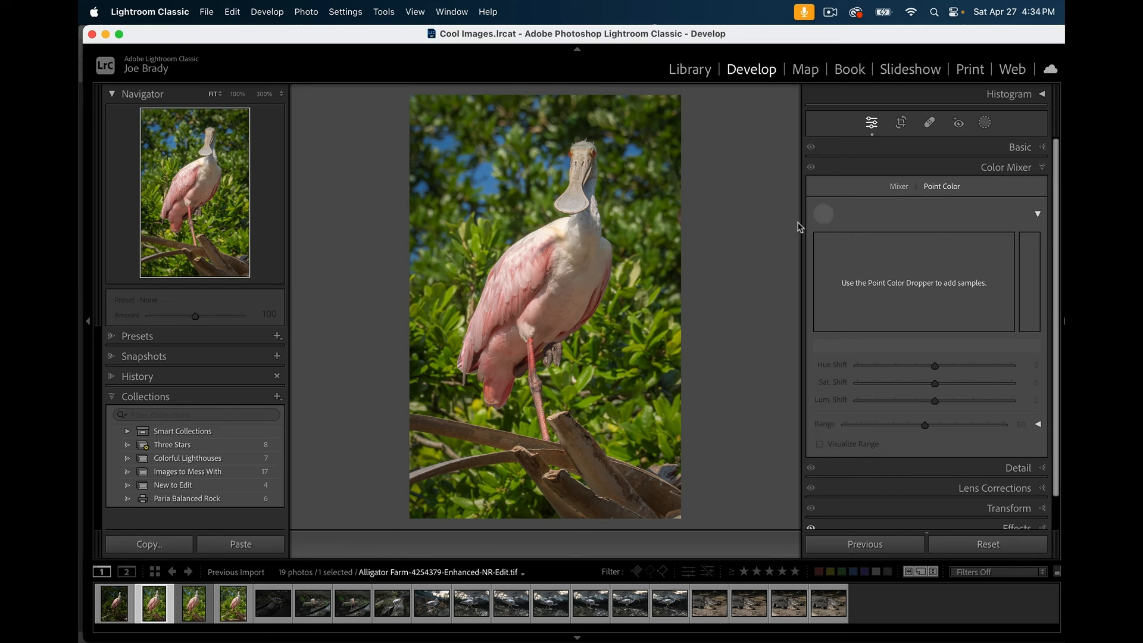
{"action": "left_click", "coordinate": [477, 247]}
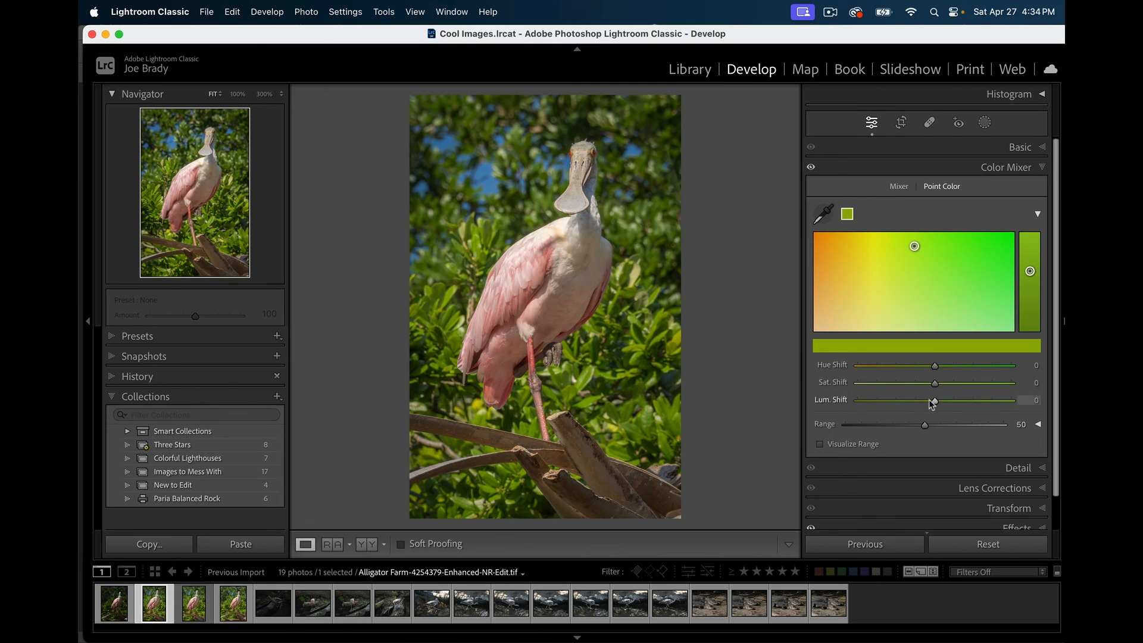
{"action": "left_click_drag", "start_coordinate": [934, 402], "coordinate": [924, 405]}
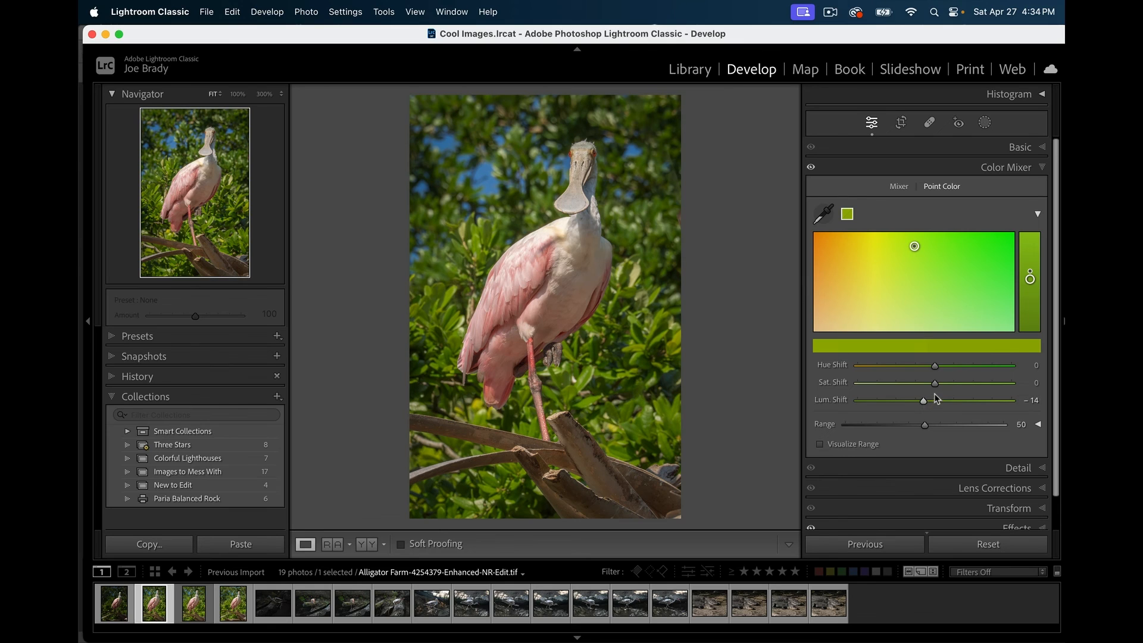
{"action": "mouse_move", "coordinate": [934, 384]}
{"action": "left_mouse_down"}
{"action": "mouse_move", "coordinate": [905, 408]}
{"action": "mouse_move", "coordinate": [918, 388]}
{"action": "left_mouse_up"}
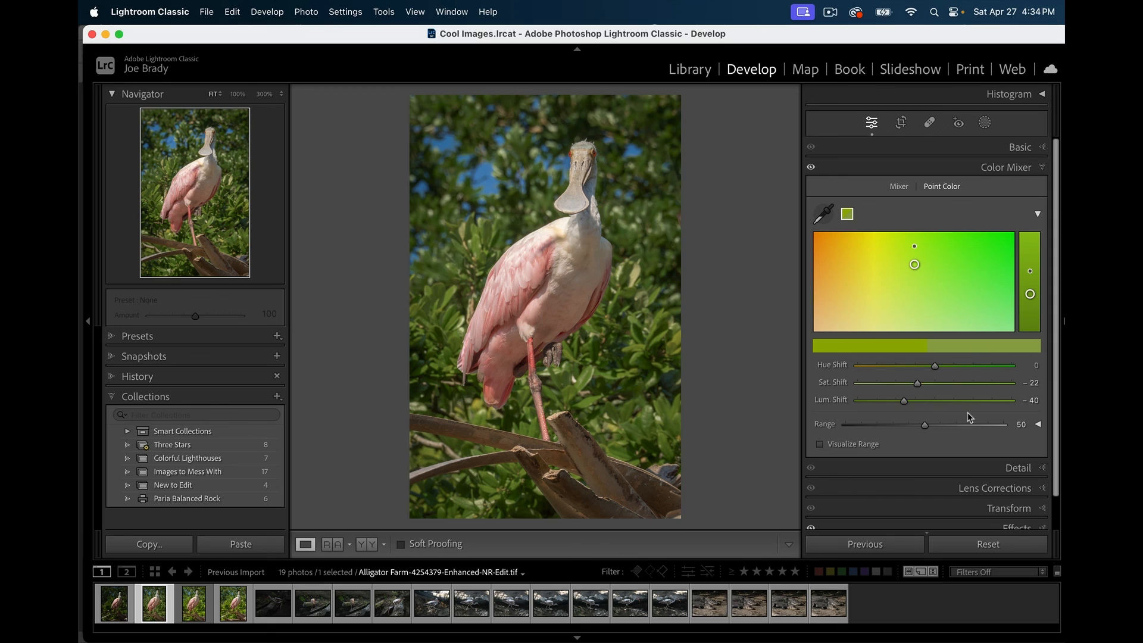
- Lower the Basic Exposure to −0.25 and add the original raw photo to the selection
{"action": "left_click", "coordinate": [1020, 148]}
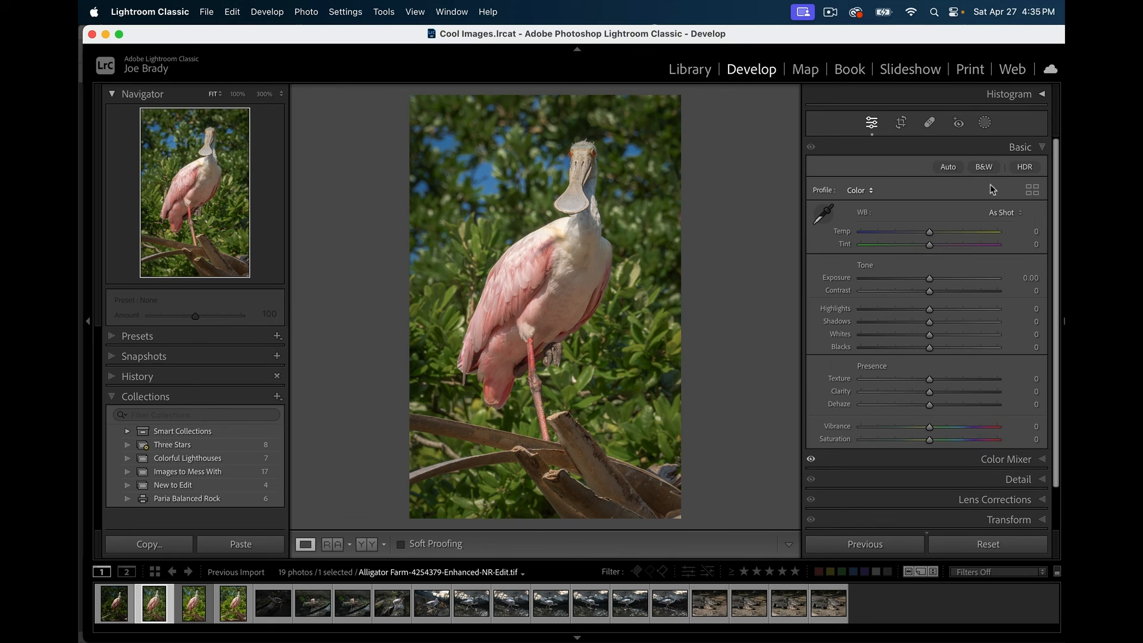
{"action": "left_click_drag", "start_coordinate": [930, 283], "coordinate": [926, 283]}
{"action": "left_click_drag", "start_coordinate": [926, 282], "coordinate": [923, 277]}
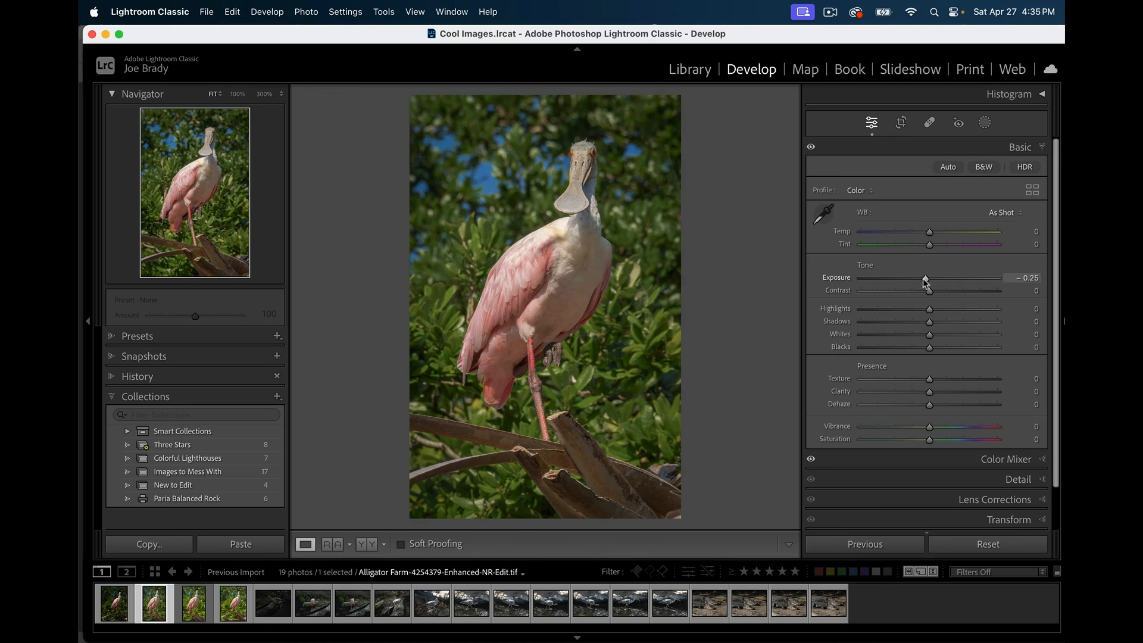
{"action": "left_click", "coordinate": [117, 605], "text": "super"}
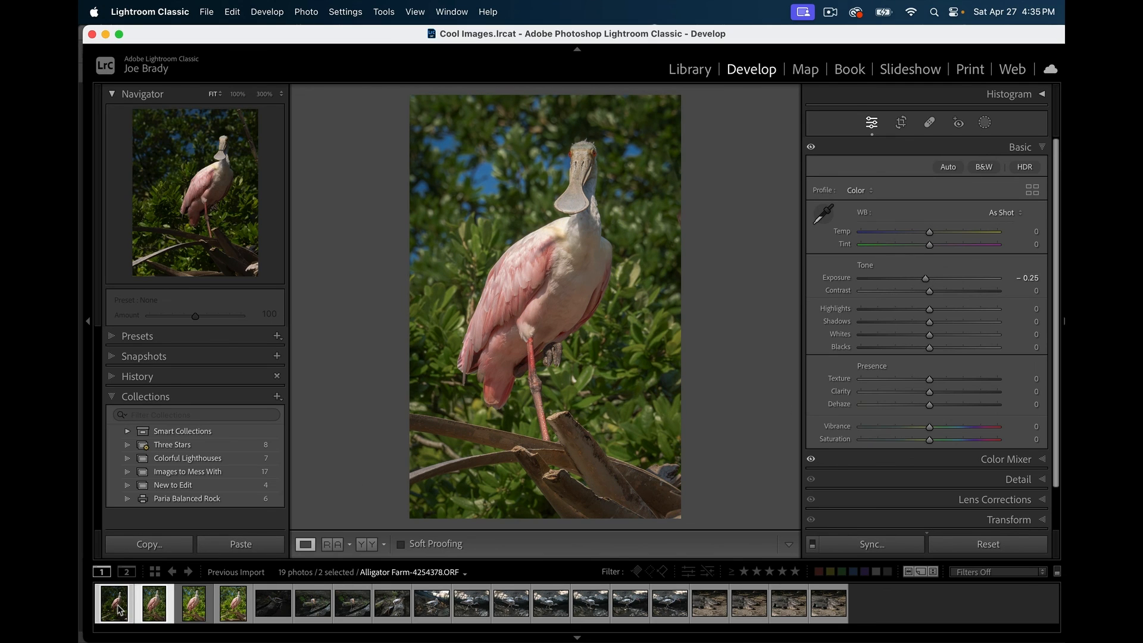
- Compare the original raw and the edited spoonbill in full-screen preview, then return to Develop
{"action": "key", "text": "f"}
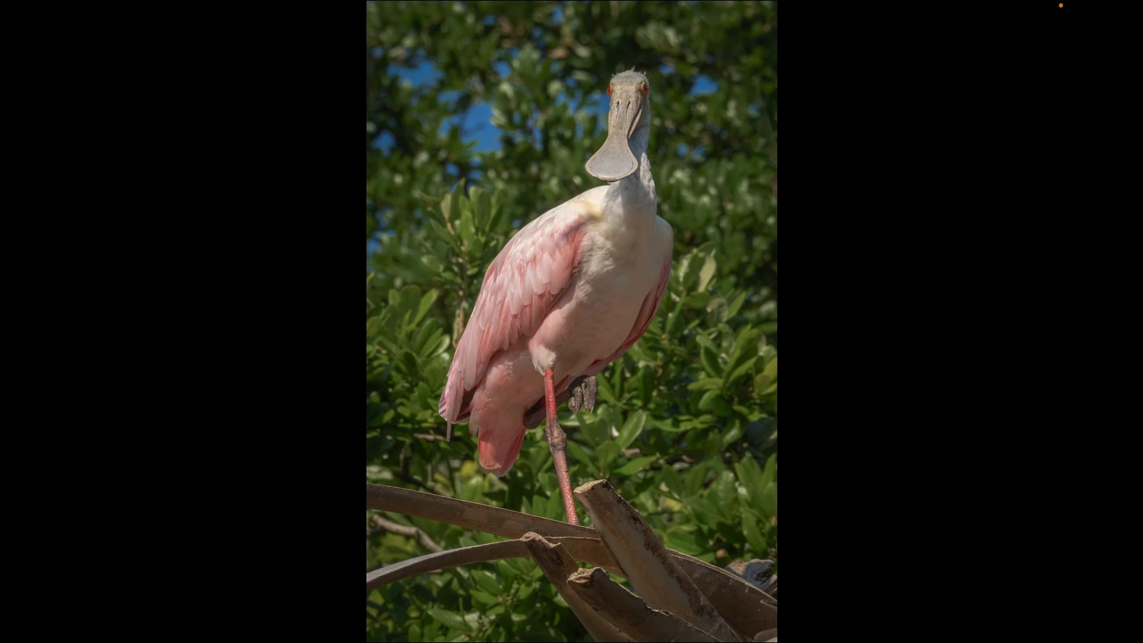
{"action": "key", "text": "Right"}
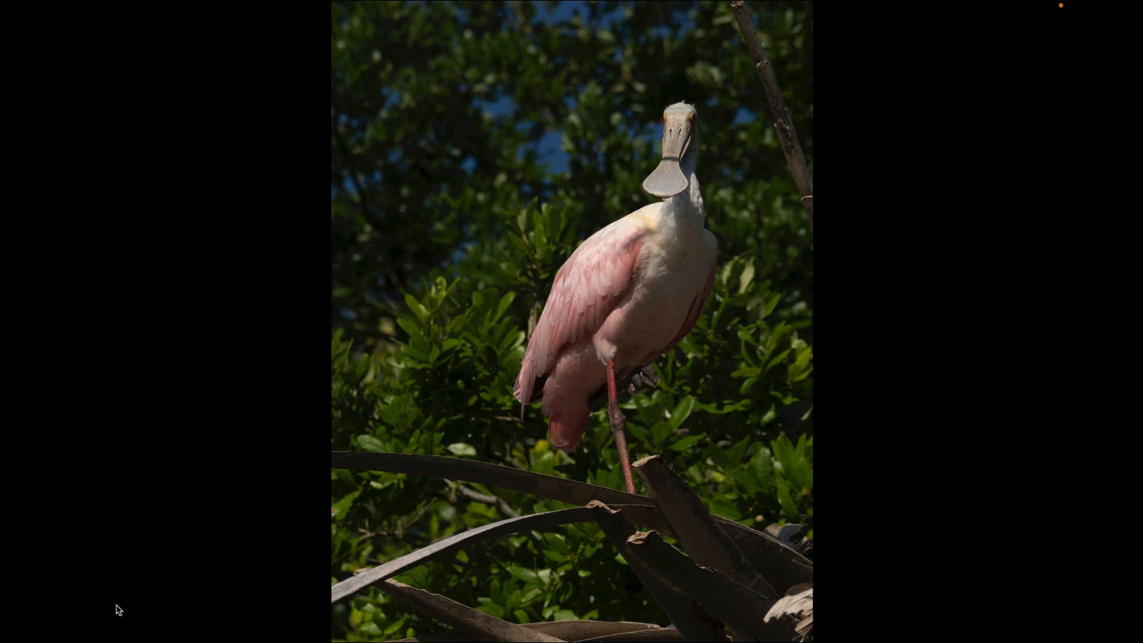
{"action": "key", "text": "Right"}
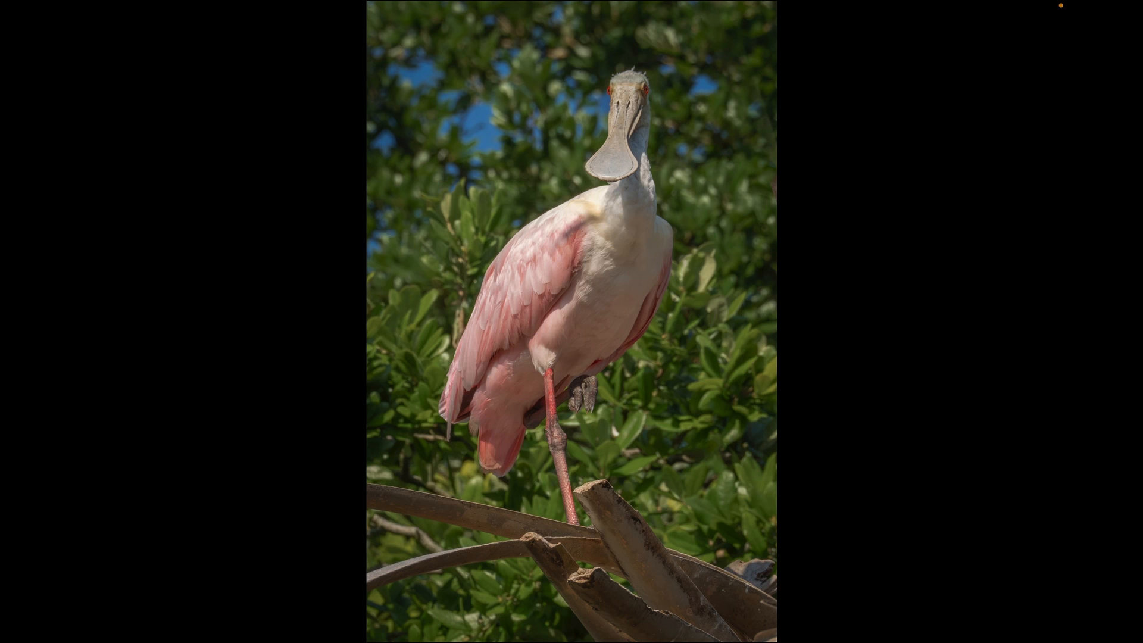
{"action": "key", "text": "f"}
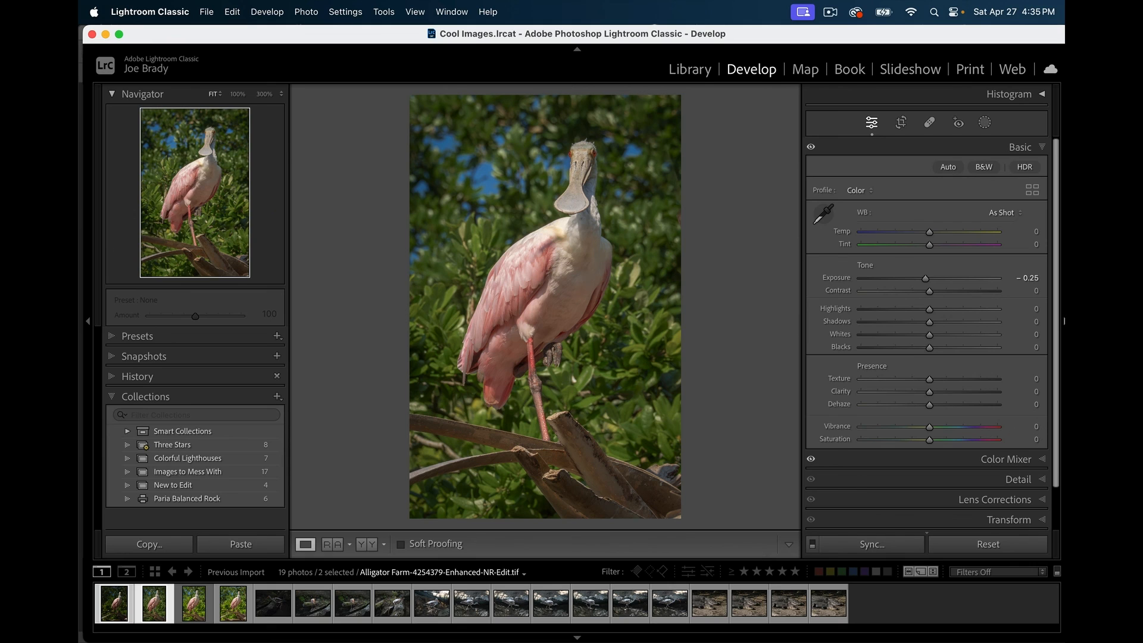
- Toggle the Effects vignette off and on several times to judge it, leaving it on
{"action": "left_click", "coordinate": [1046, 500]}
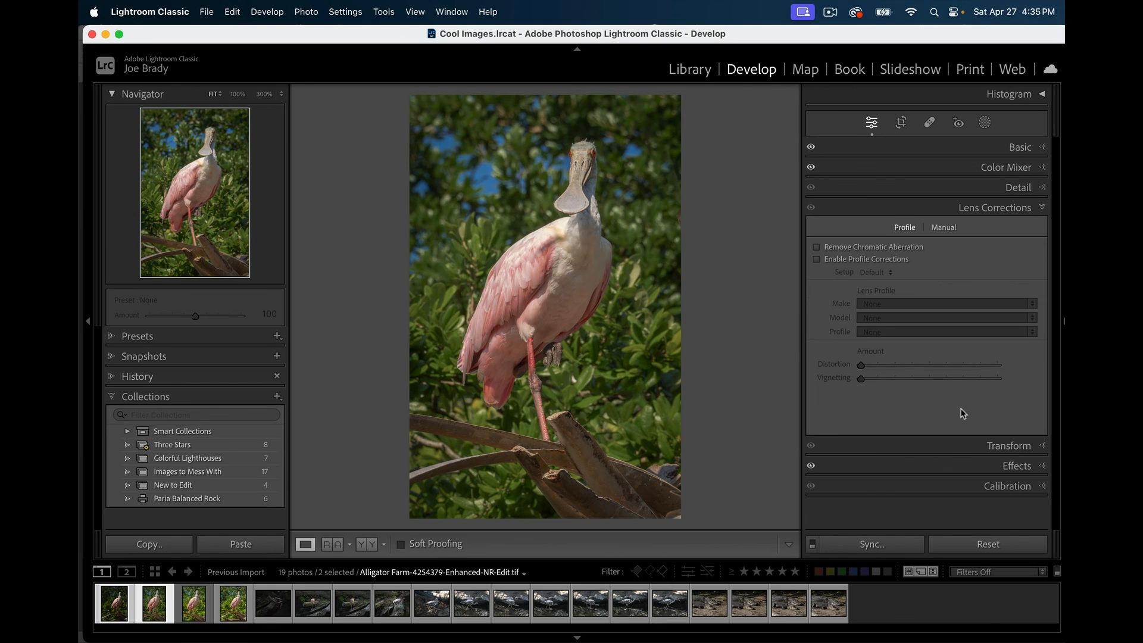
{"action": "left_click", "coordinate": [1010, 467]}
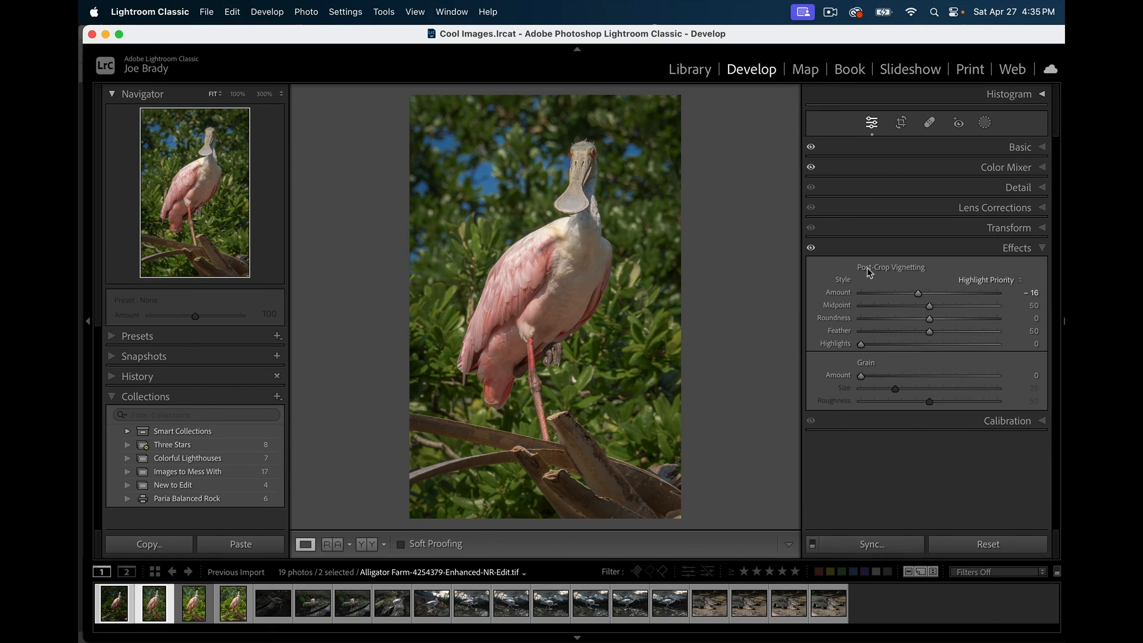
{"action": "left_click", "coordinate": [811, 249]}
{"action": "left_click", "coordinate": [811, 249]}
{"action": "left_click", "coordinate": [811, 249]}
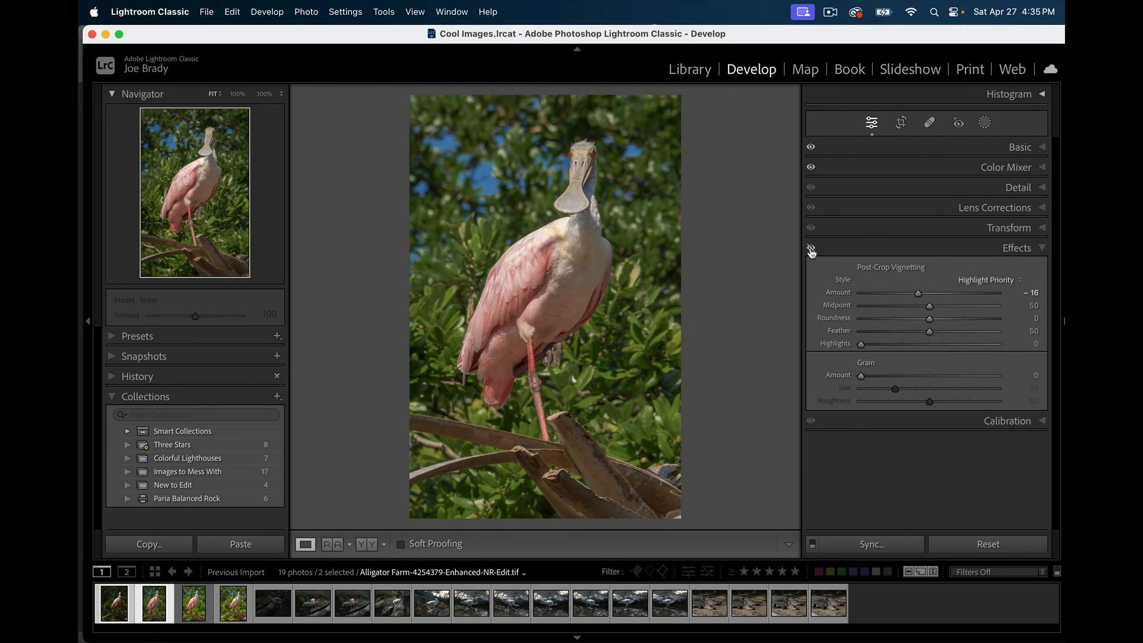
{"action": "left_click", "coordinate": [811, 249]}
{"action": "left_click", "coordinate": [811, 249]}
{"action": "left_click", "coordinate": [811, 249]}
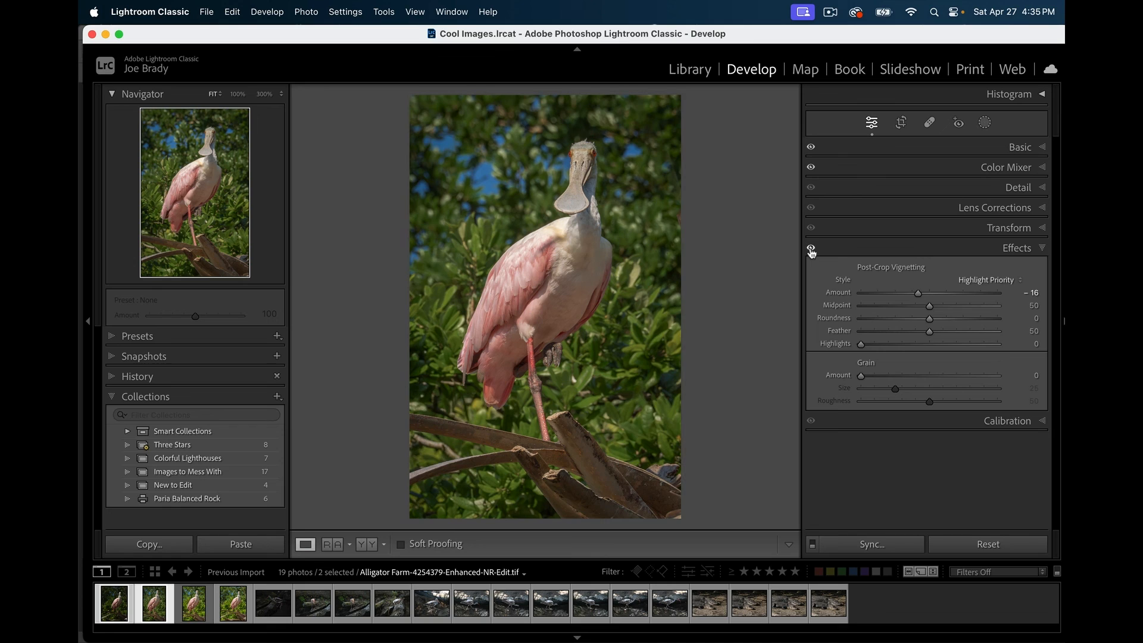